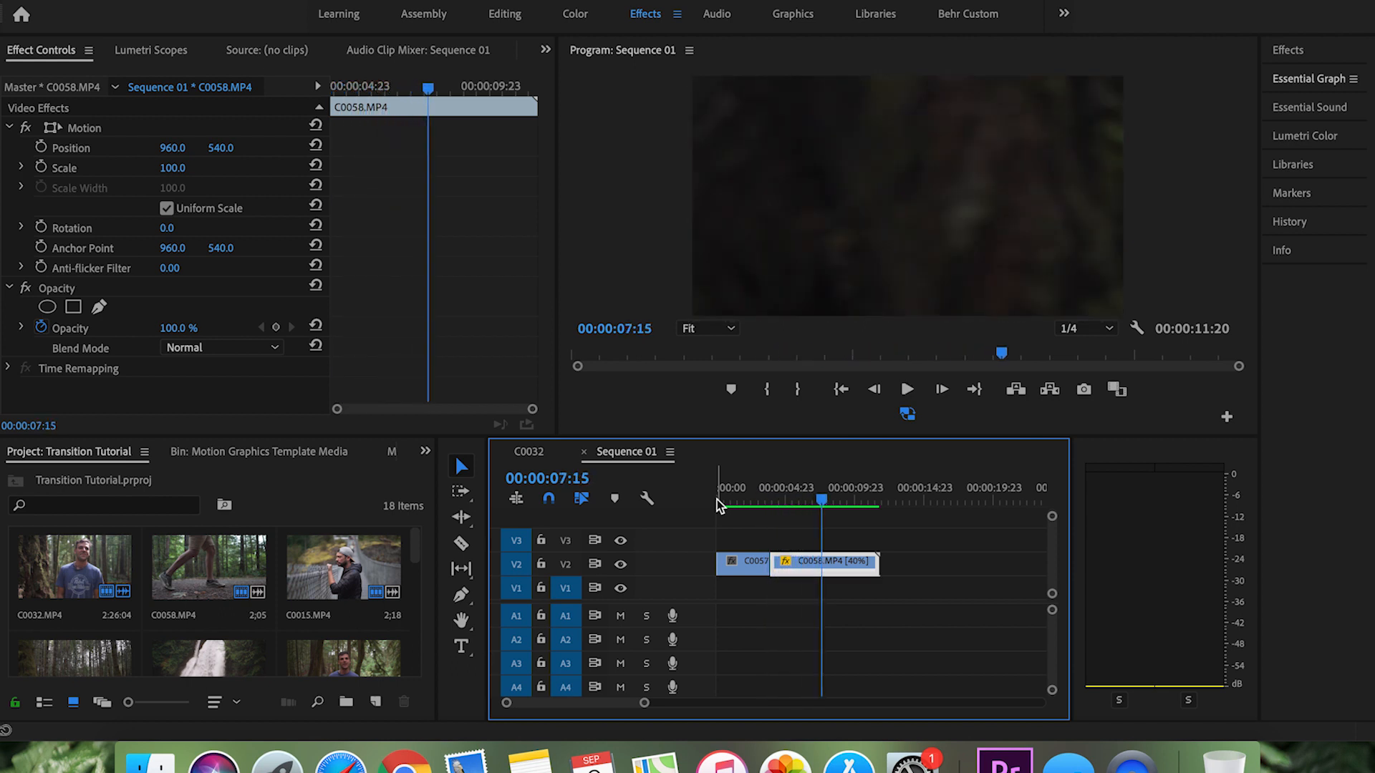
Step: Scrub through the two clips and move C0057.MP4 up from V2 to track V3
left_click(738, 501)
left_click_drag(737, 504, 804, 517)
left_click_drag(756, 565, 756, 554)
Step: Find where the tree passes across the frame in C0057.MP4 and move C0058.MP4 on V2 to start at 00:00:01:00
left_click_drag(733, 503, 730, 503)
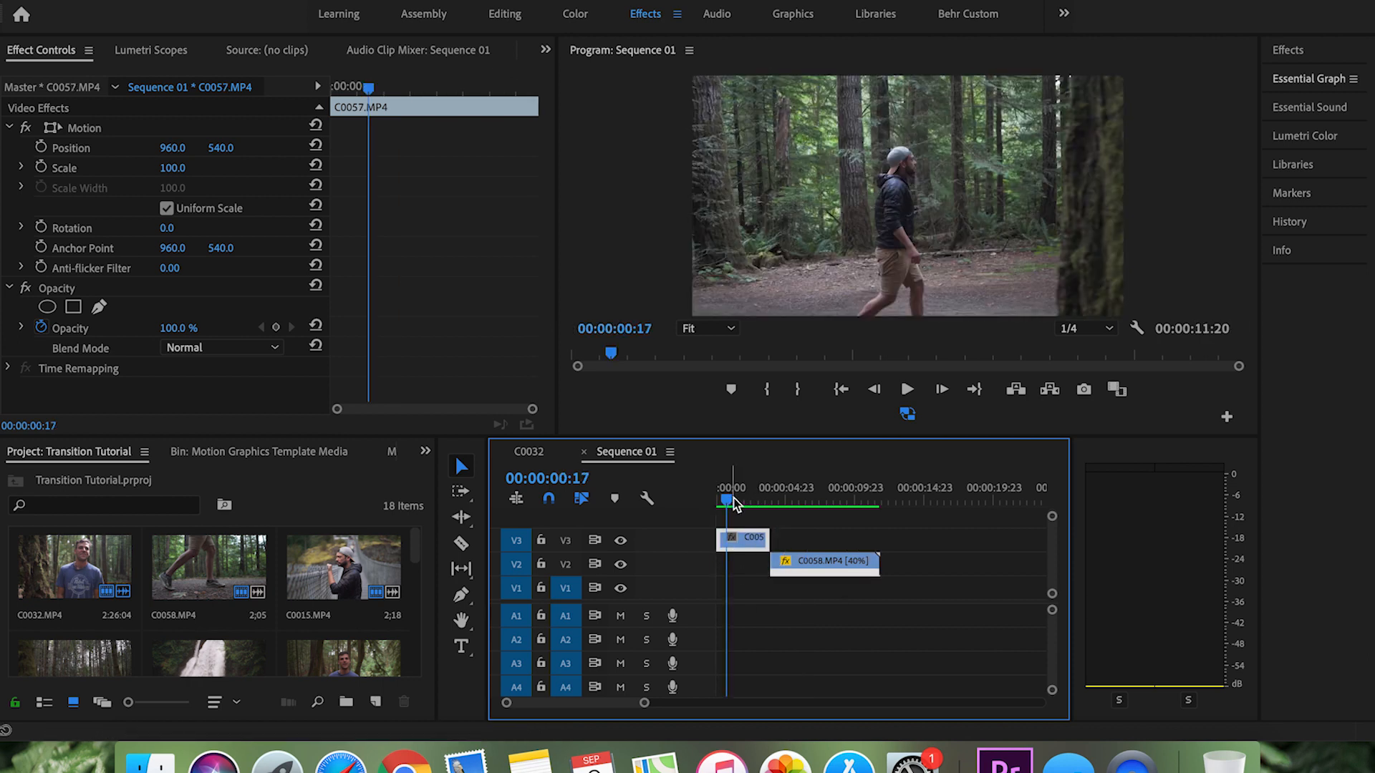
key("Right")
key("Right")
key("Right")
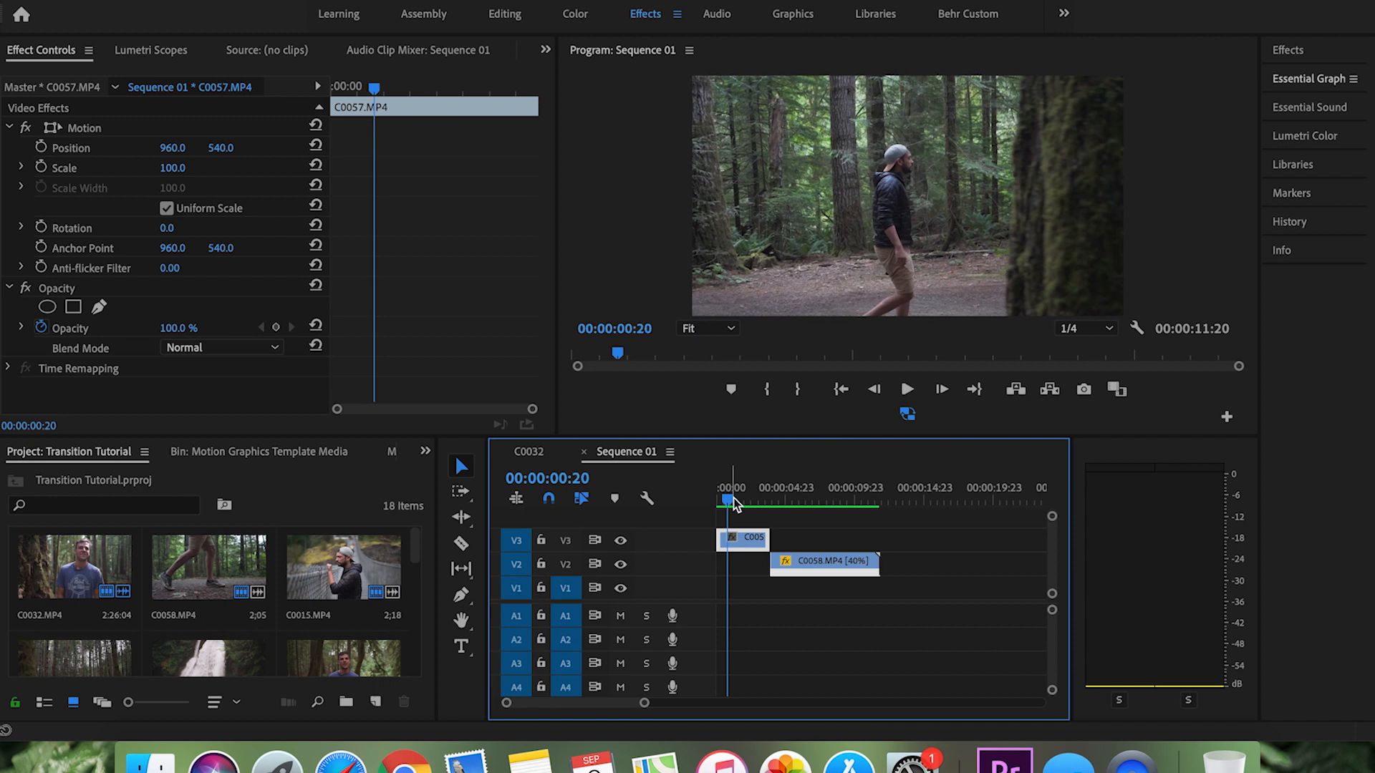
key("Right")
key("Right")
key("Right")
key("Right")
key("Right")
key("Right")
key("Right")
key("Right")
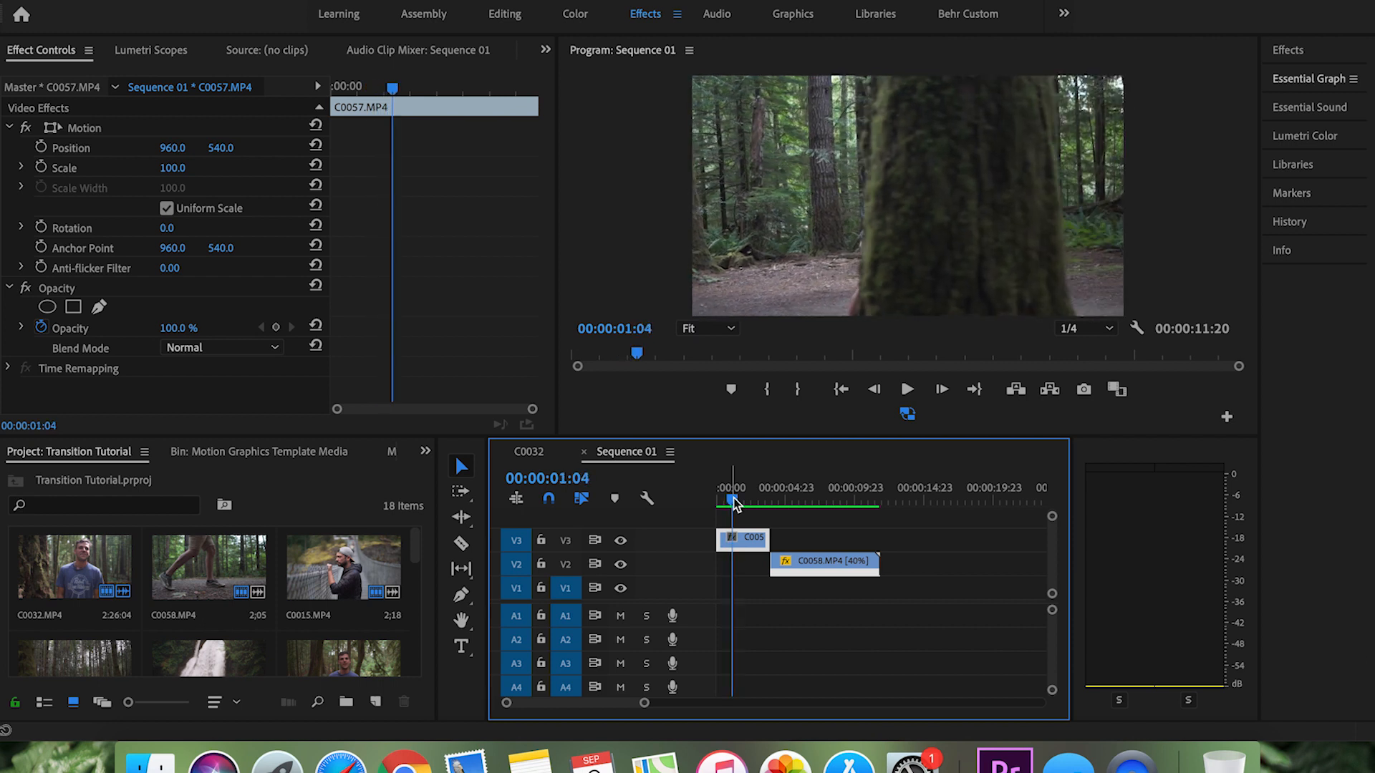
key("Right")
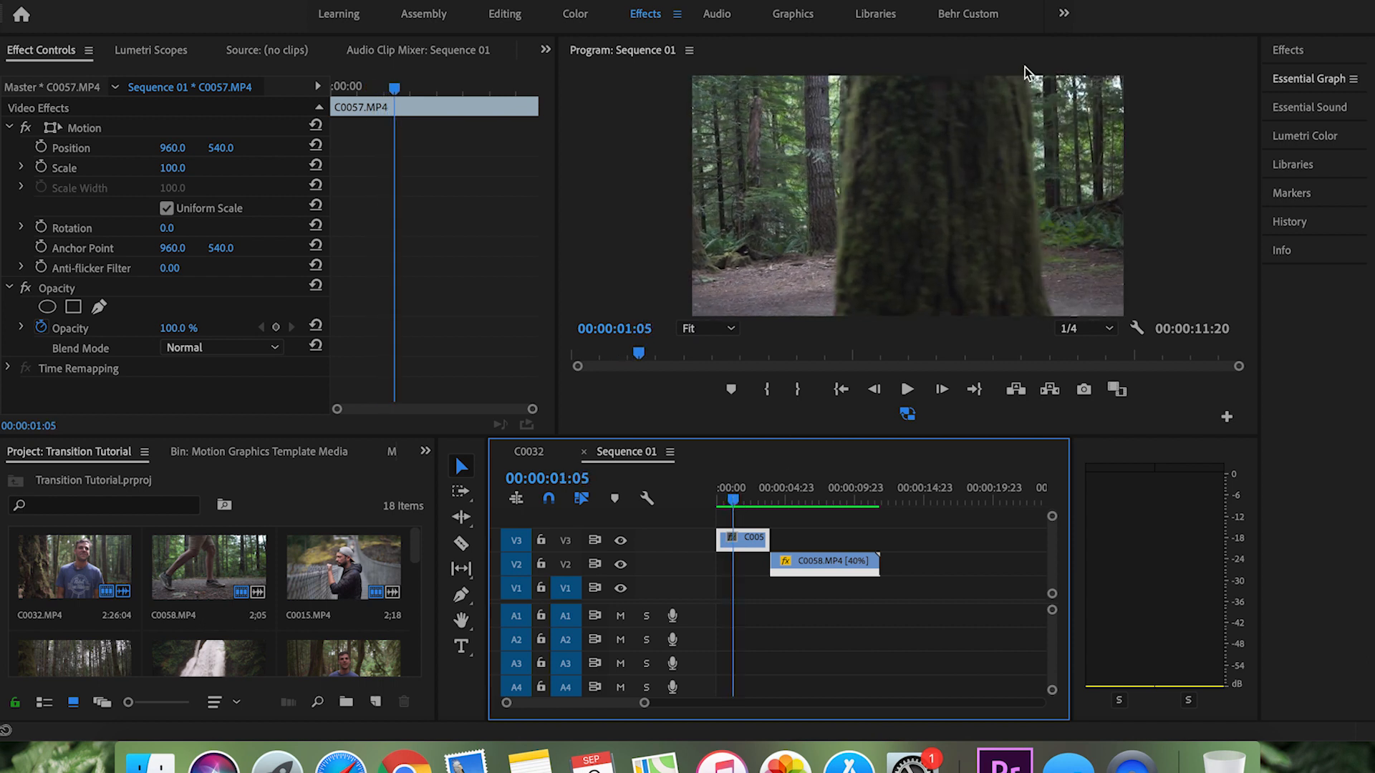
key("Right")
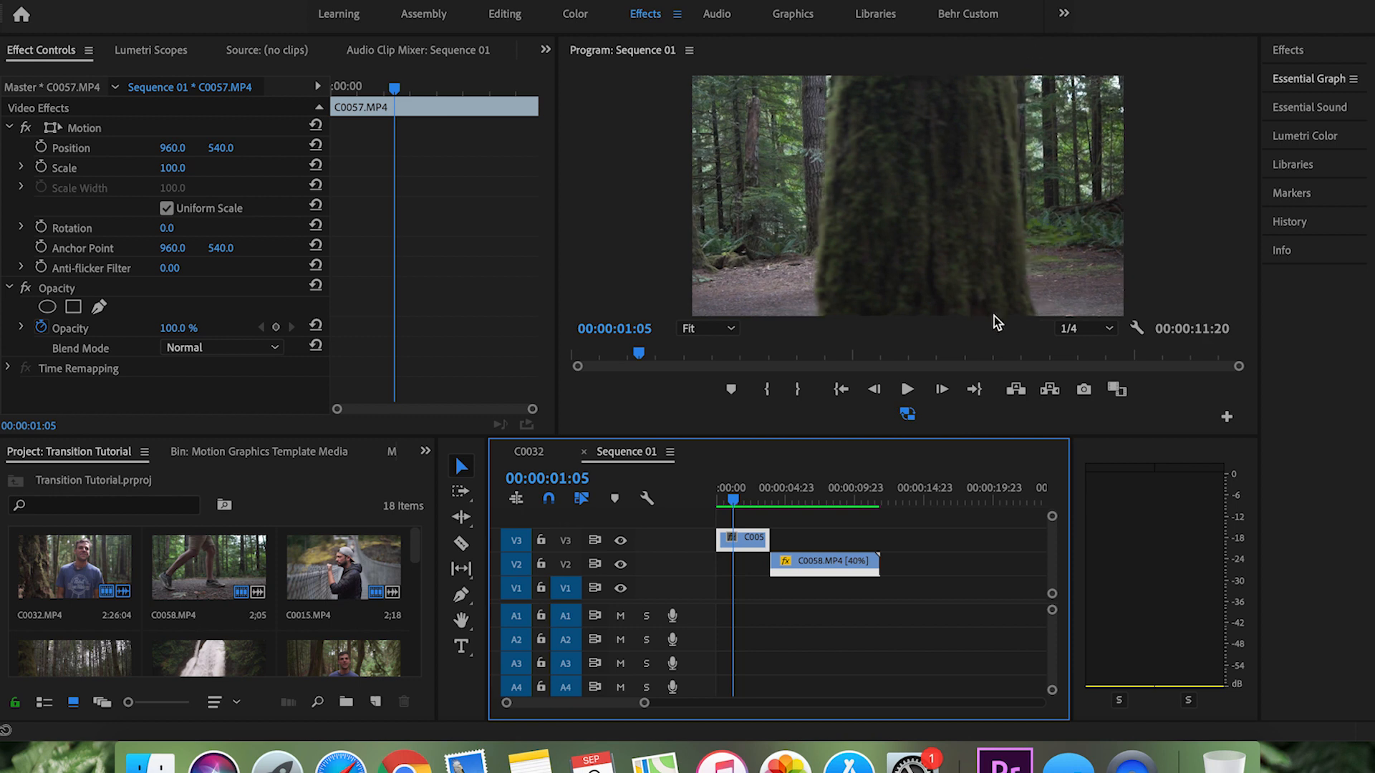
key("Left")
key("Left")
key("Left")
key("Left")
key("Left")
key("Left")
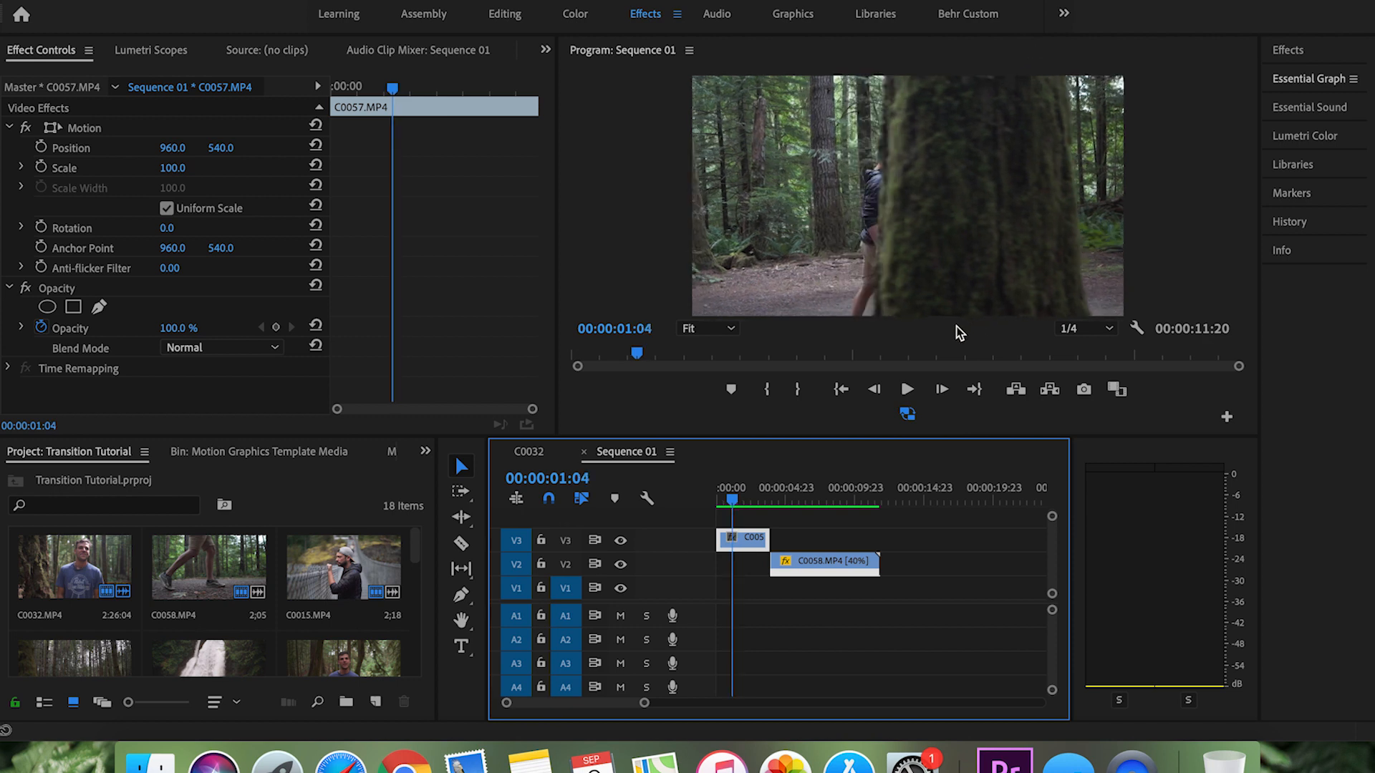
left_click_drag(827, 564, 773, 563)
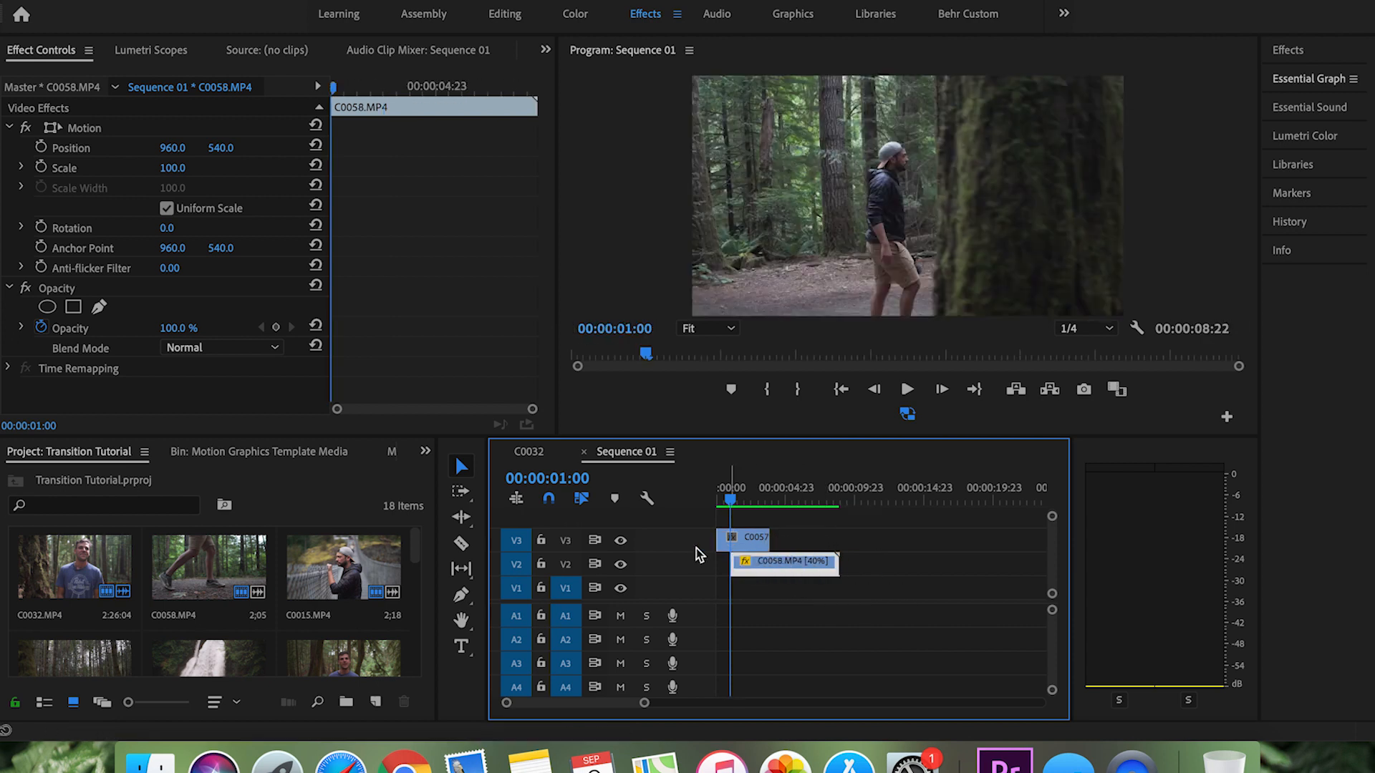
Step: Draw a closed four-point free-draw Bezier opacity mask on C0057.MP4, just outside the frame's right edge
left_click(740, 541)
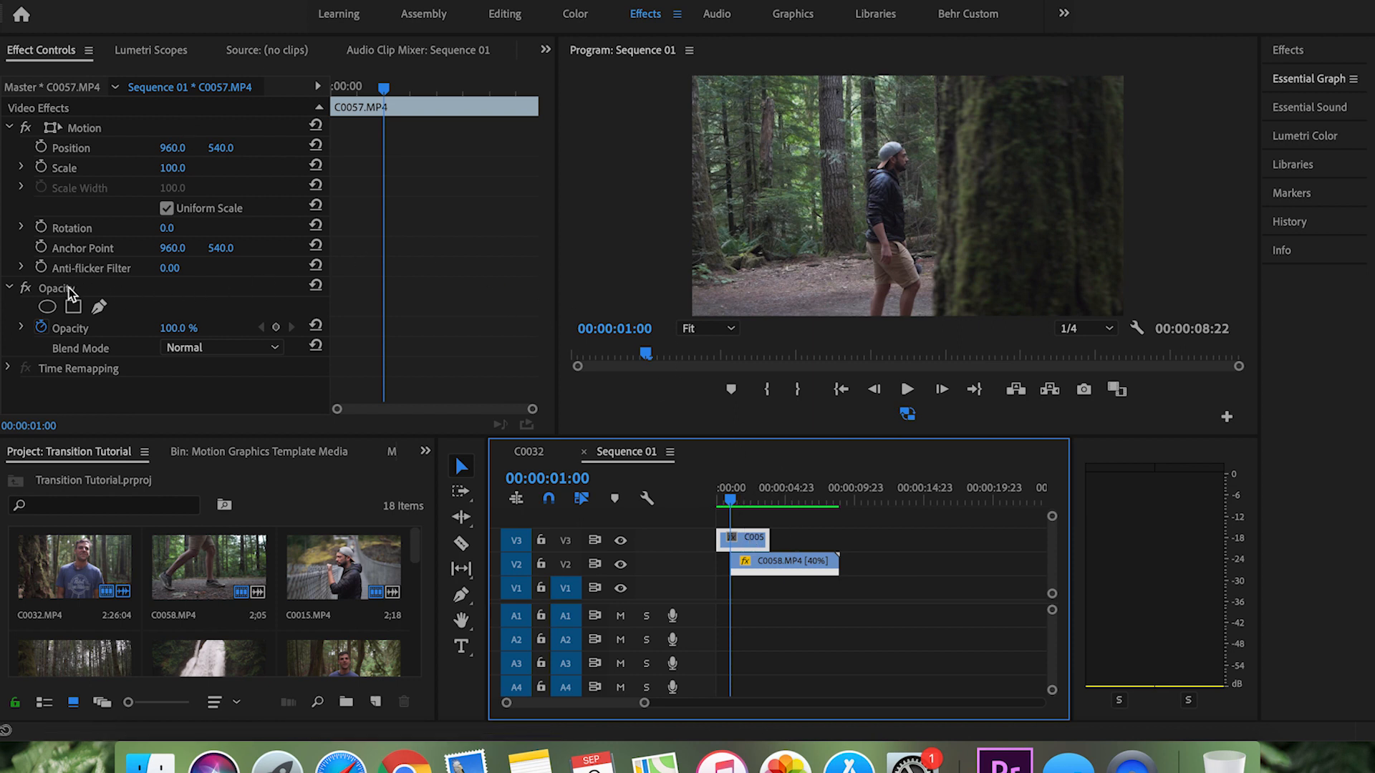
left_click(100, 309)
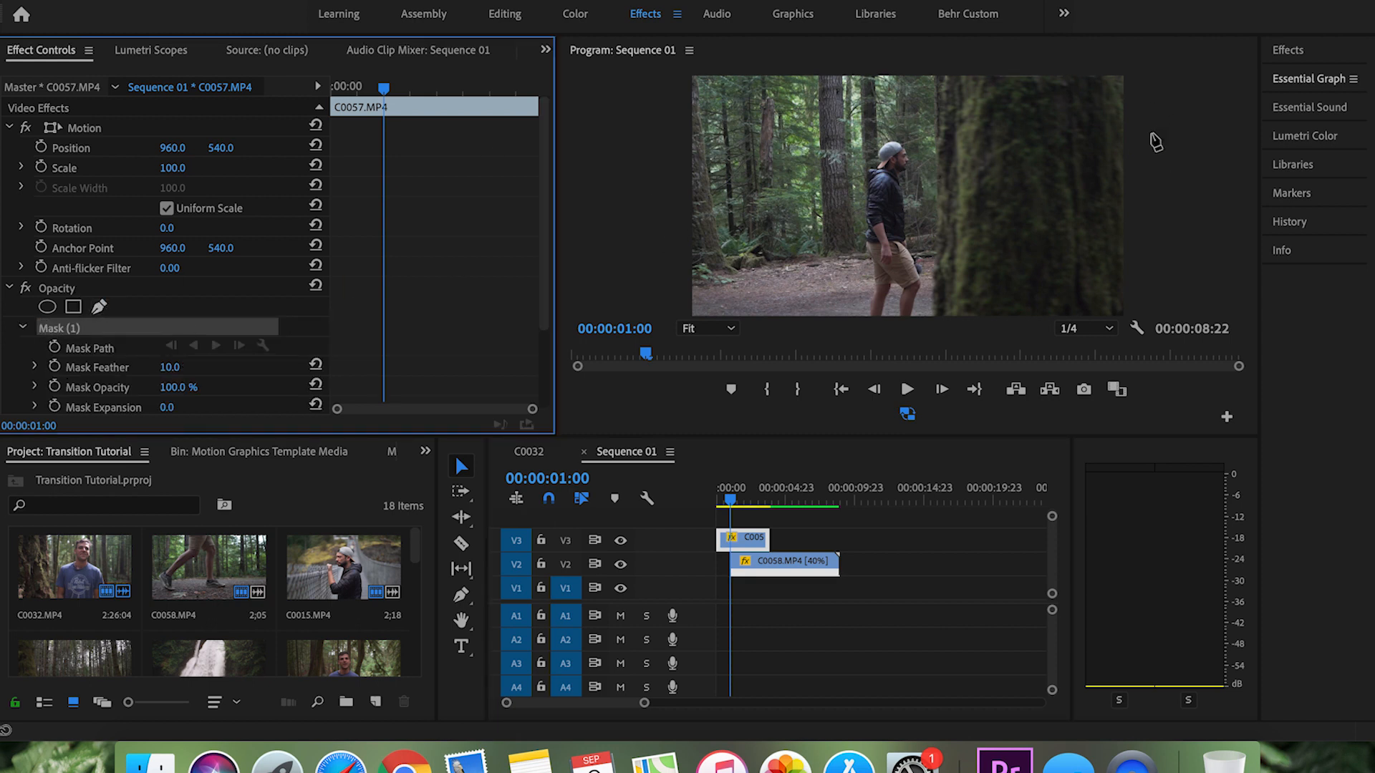
left_click(1207, 92)
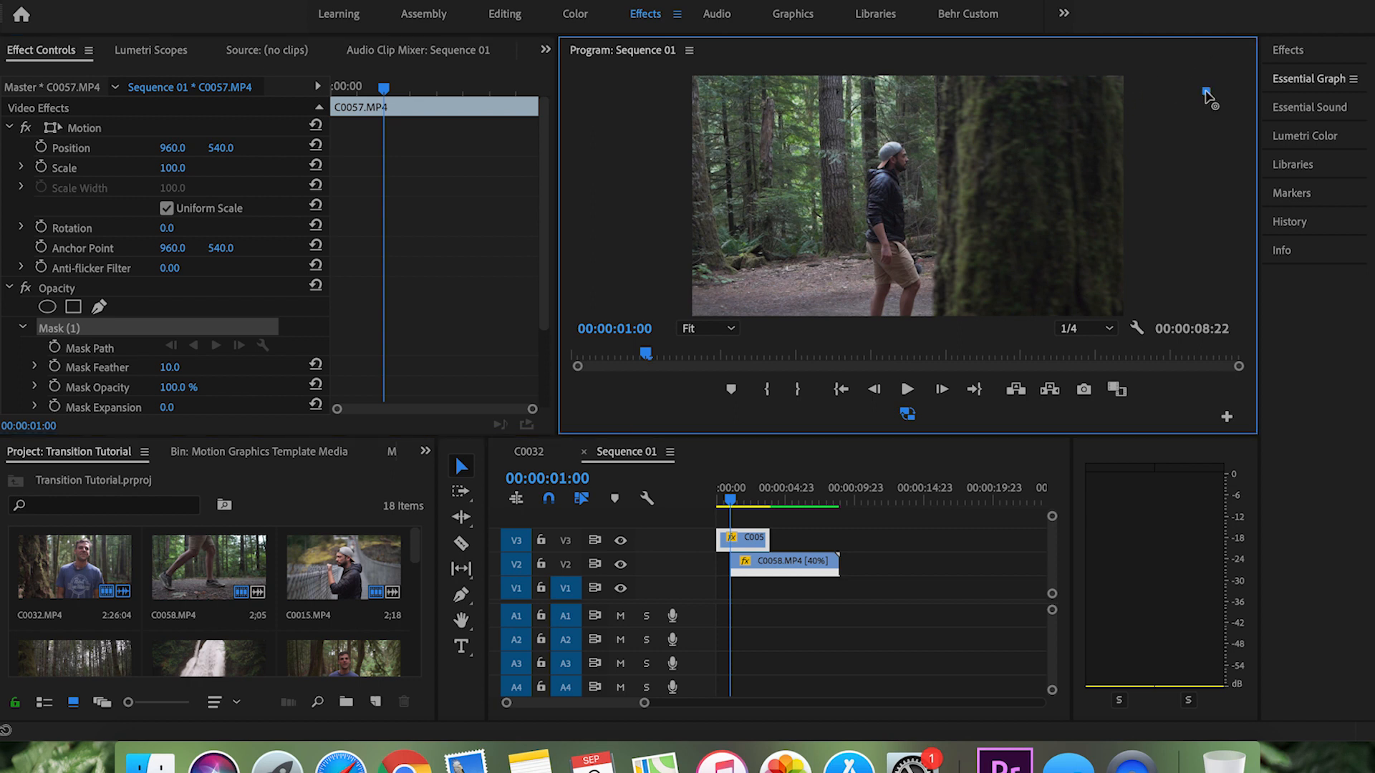
left_click(1207, 282)
left_click(1145, 284)
left_click(1133, 85)
left_click(1206, 91)
Step: Invert the mask while it overlaps the picture and move it back just outside the frame's right edge
left_click_drag(1153, 157, 1086, 148)
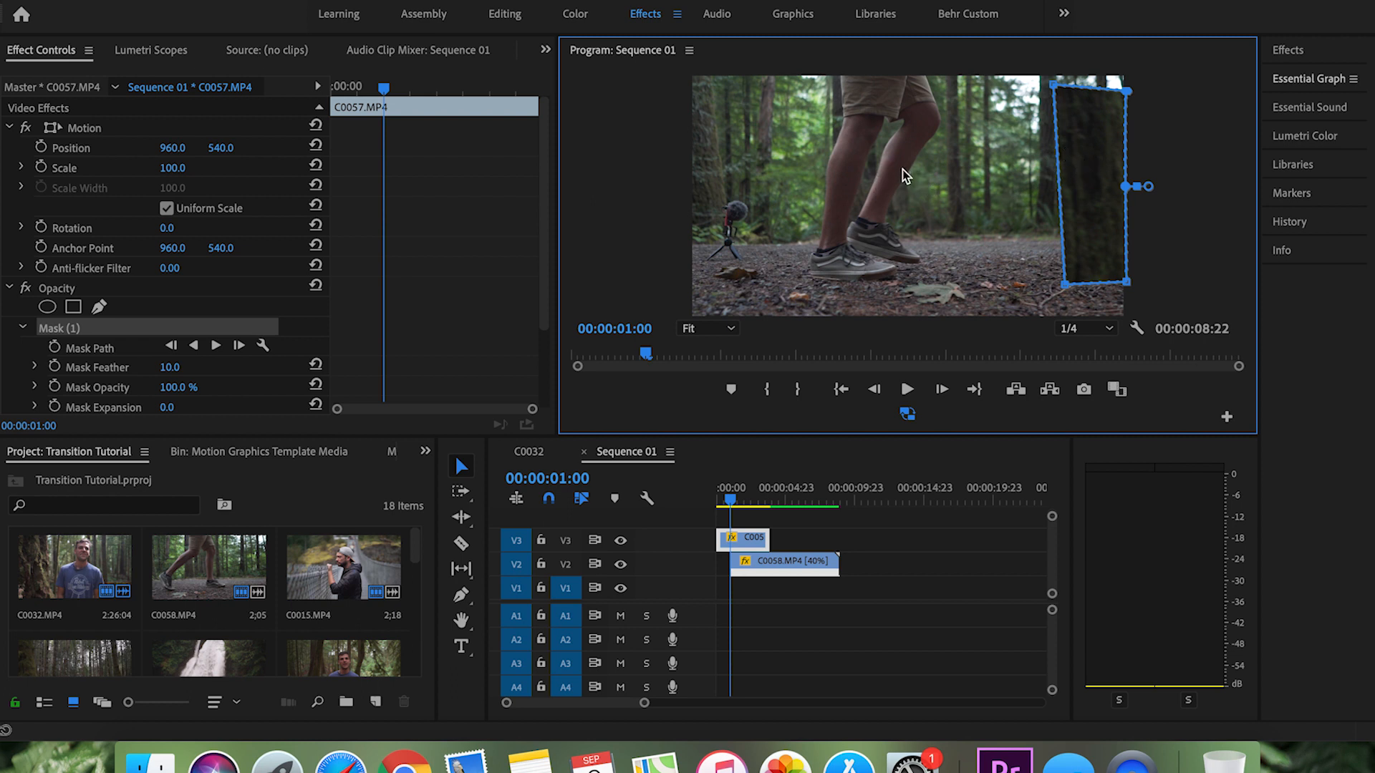
scroll(398, 255, "down", 3)
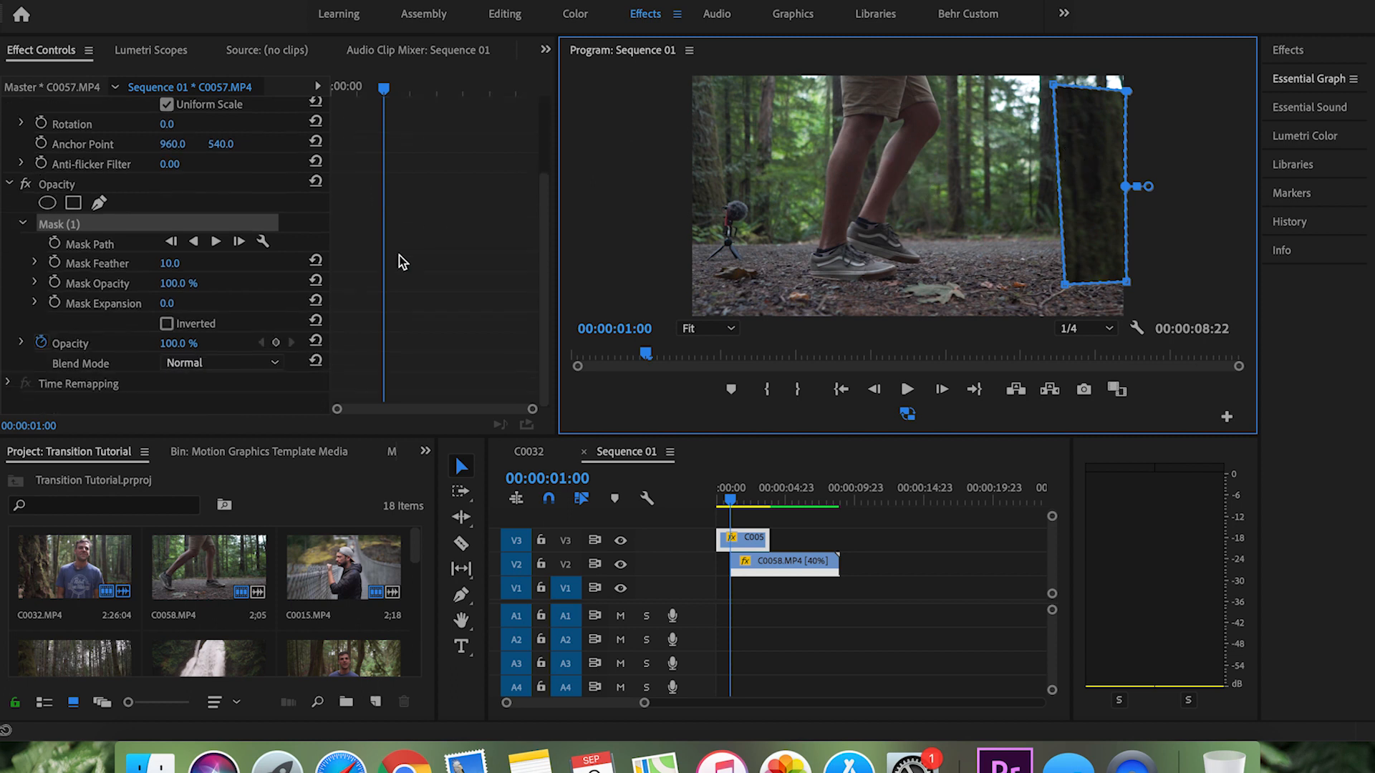
left_click(166, 324)
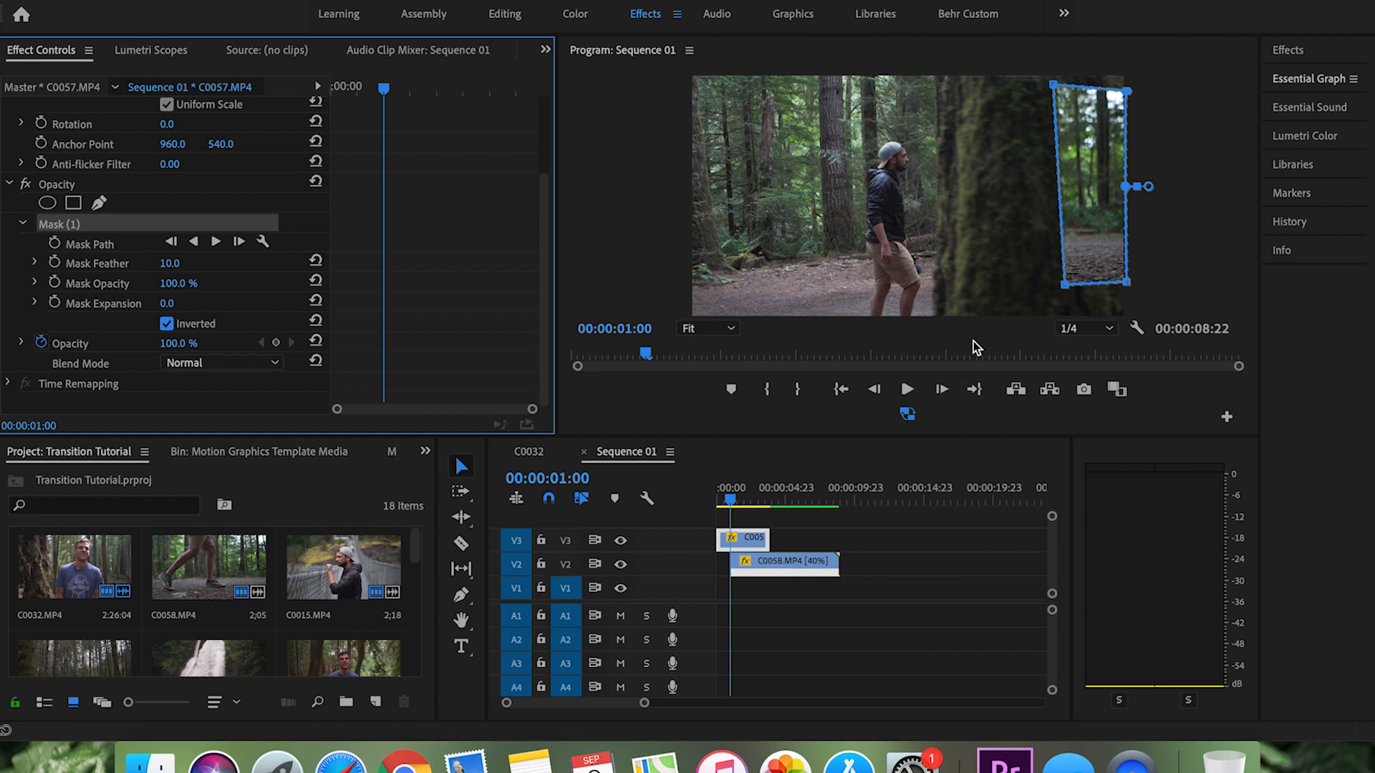
left_click_drag(1092, 184, 1196, 184)
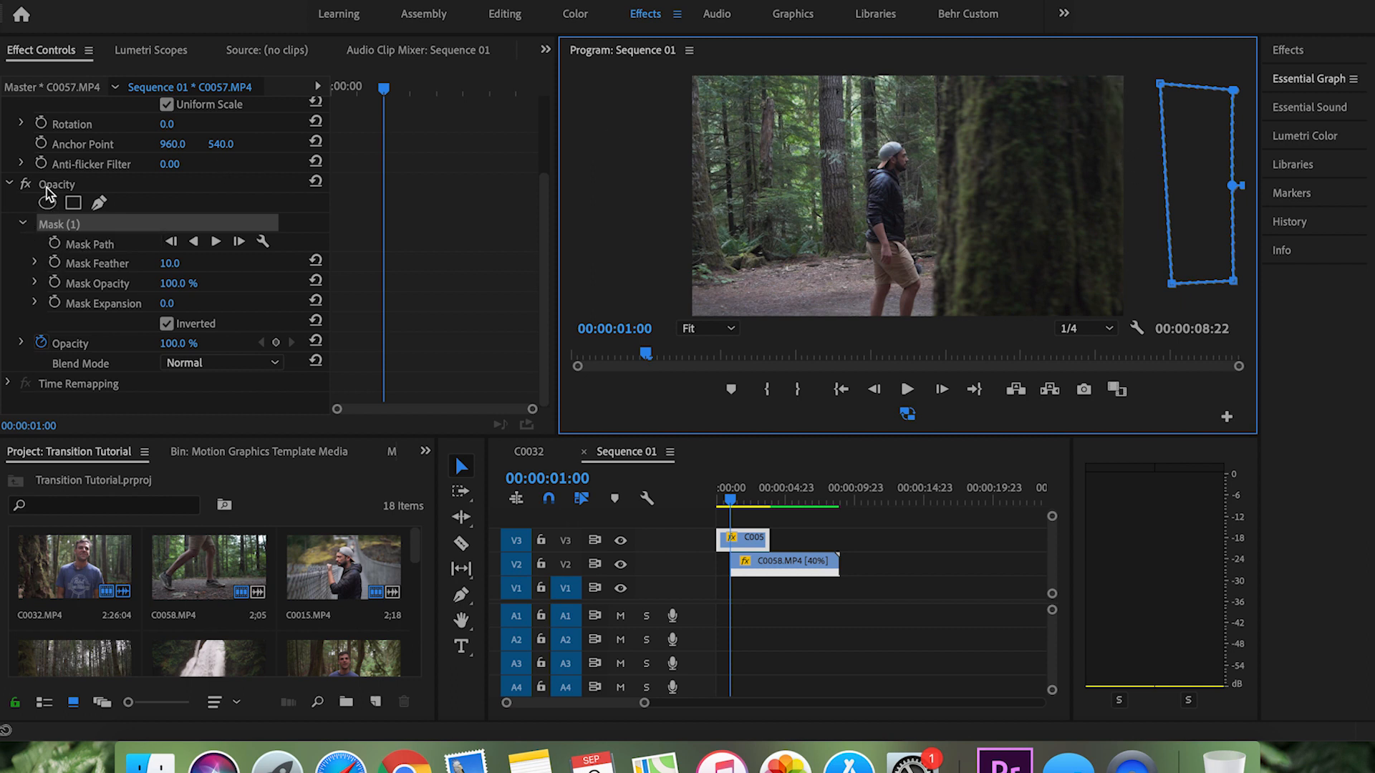
Step: Turn on keyframing for Mask Path, Feather, Opacity and Expansion at 00:00:01:00, with Mask Feather at 60
left_click(55, 244)
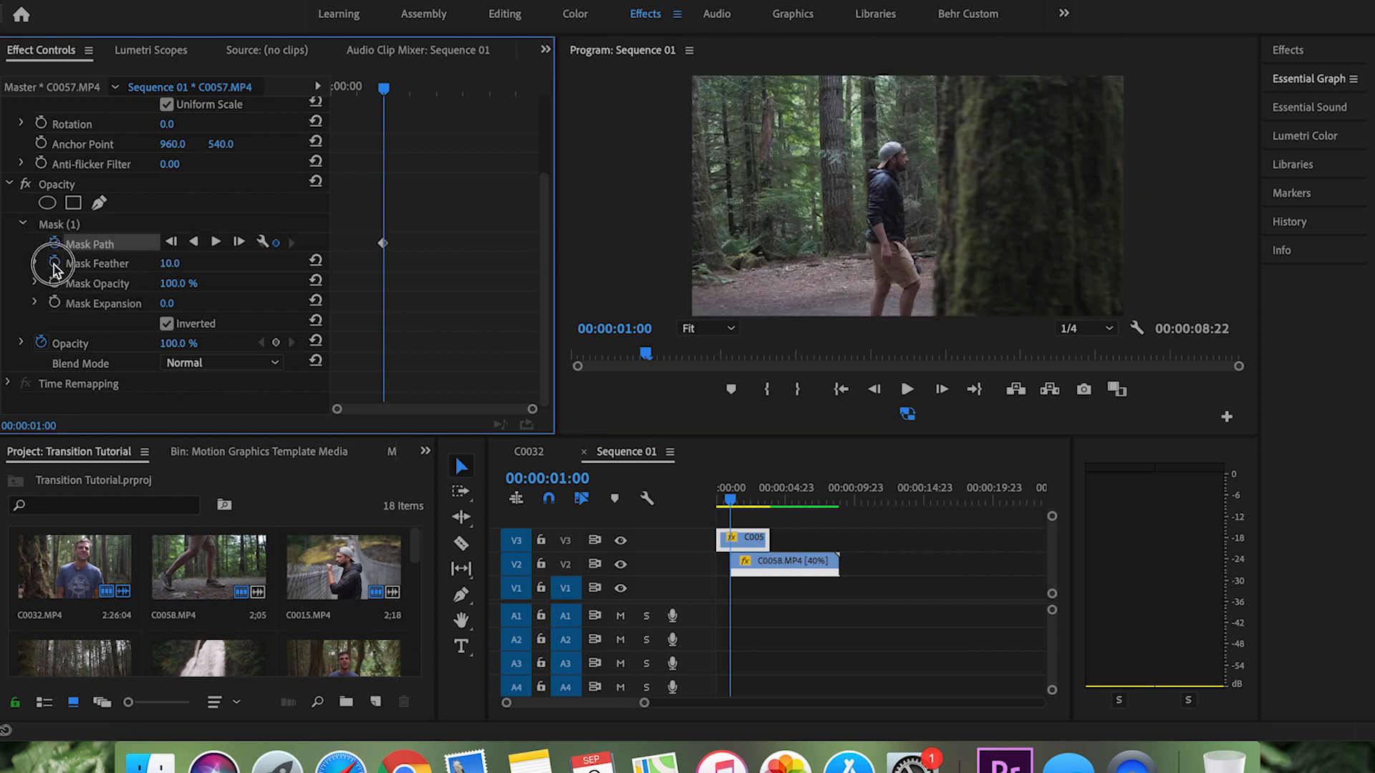
left_click(54, 263)
left_click(54, 283)
left_click(54, 302)
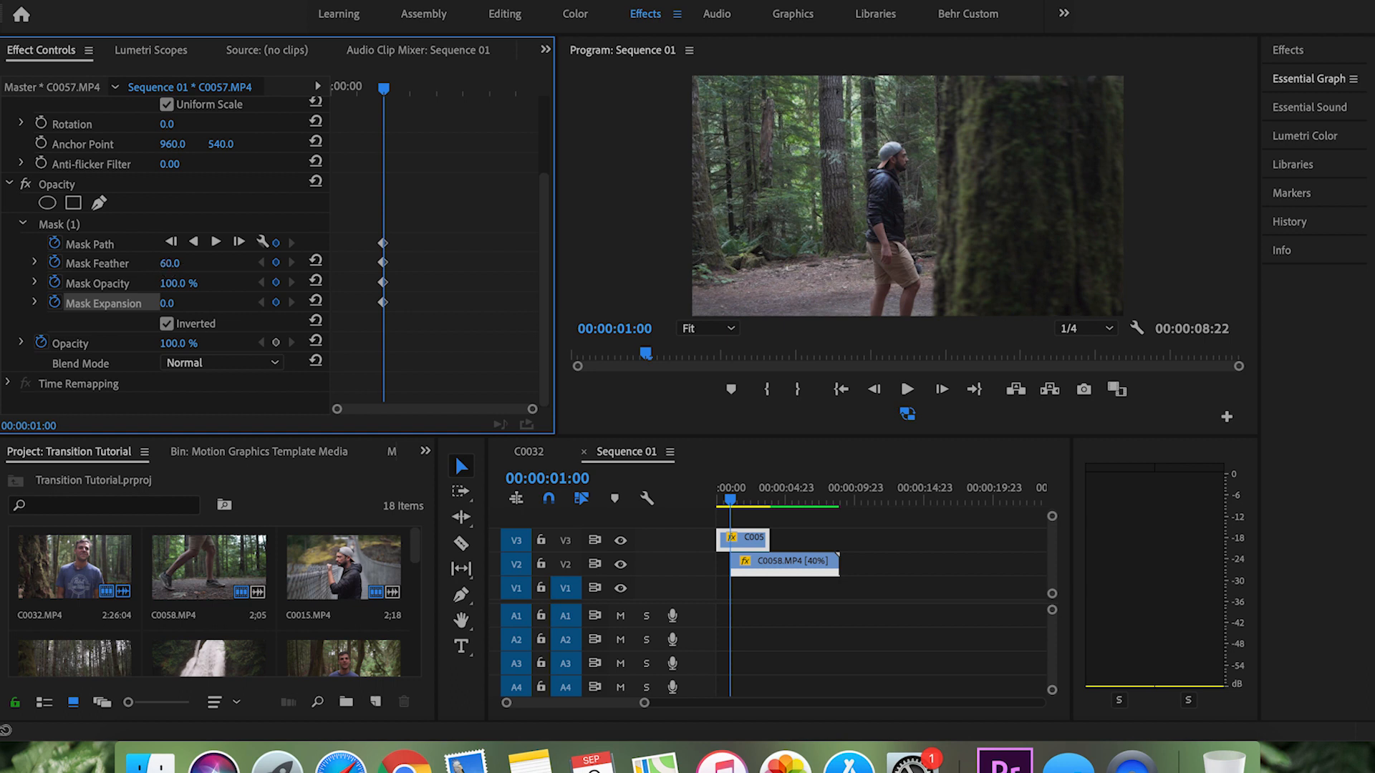
Step: At 00:00:01:01, reshape the mask so its left side follows the tree's trailing edge and its corners extend beyond the frame
left_click(1070, 176)
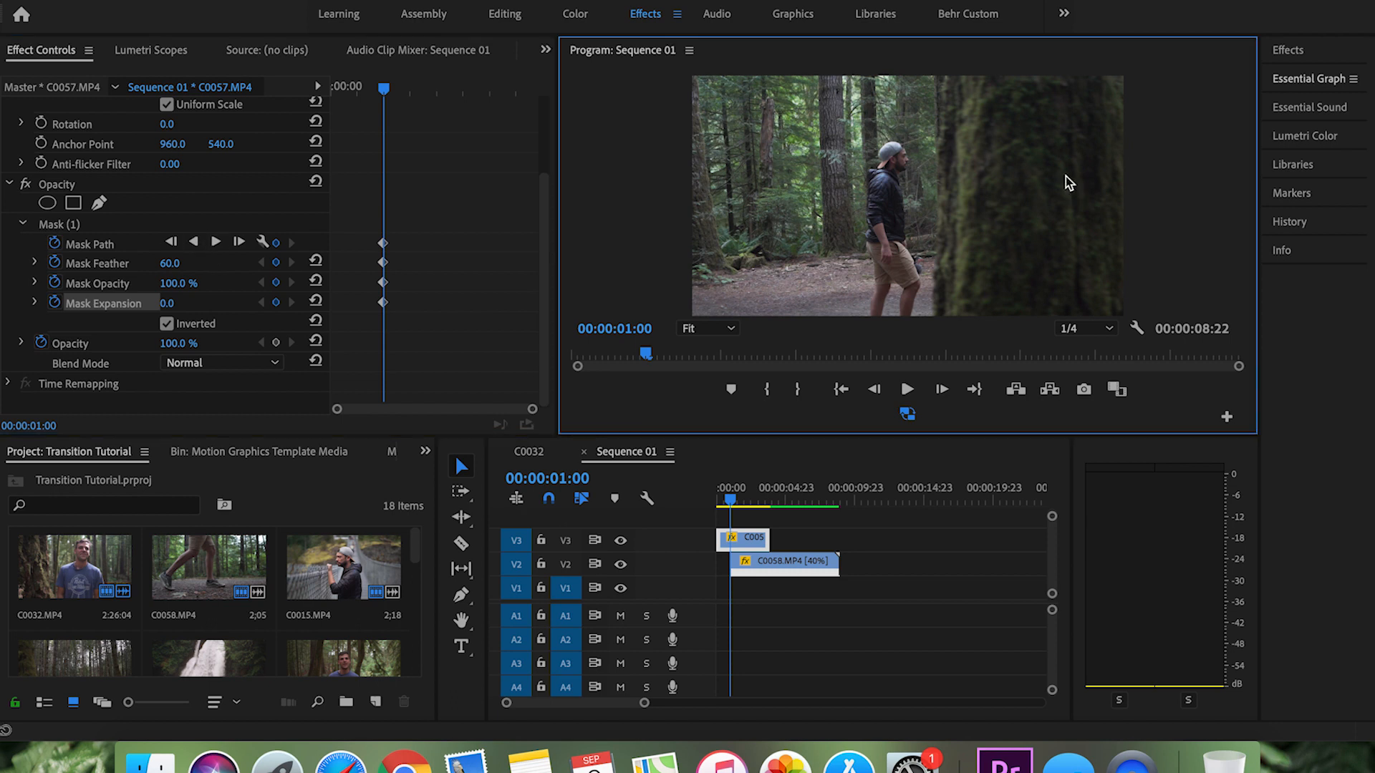
left_click(55, 227)
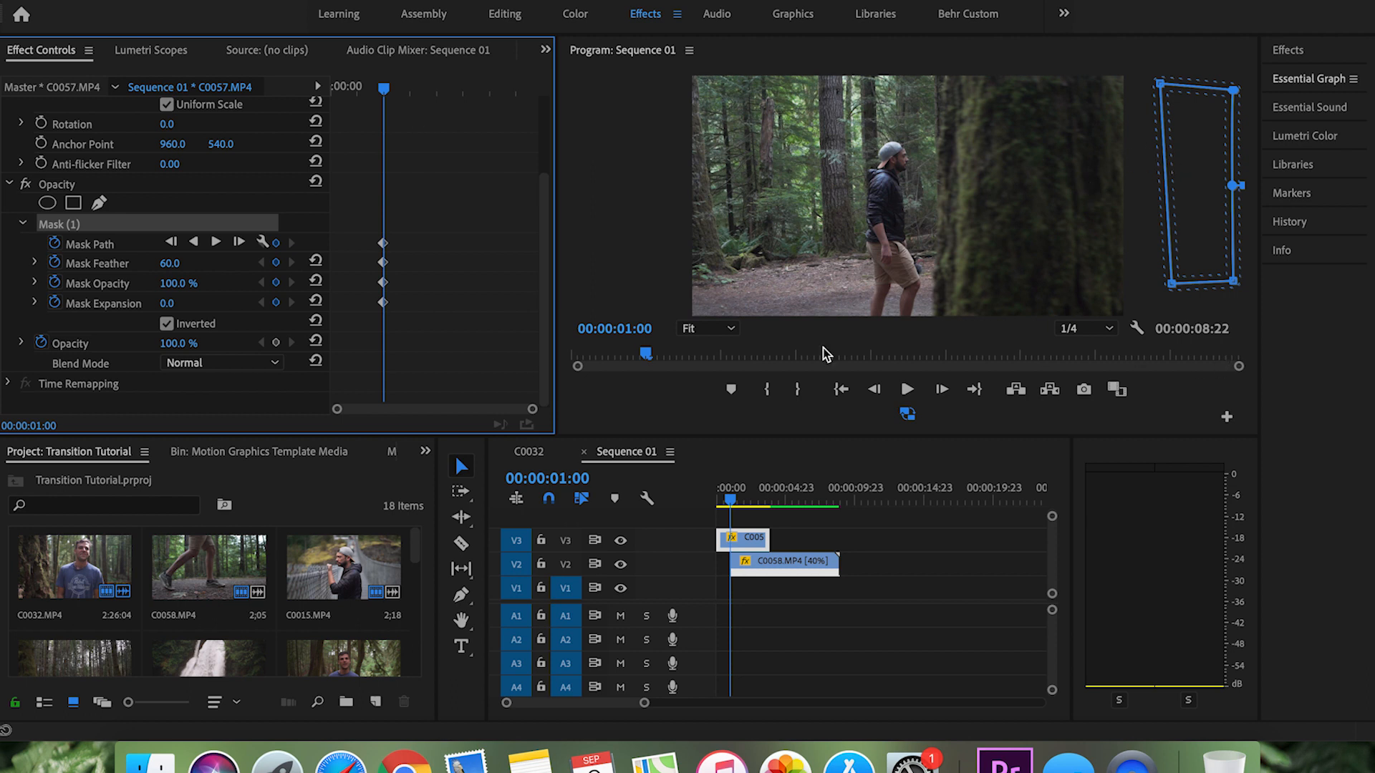
left_click(944, 389)
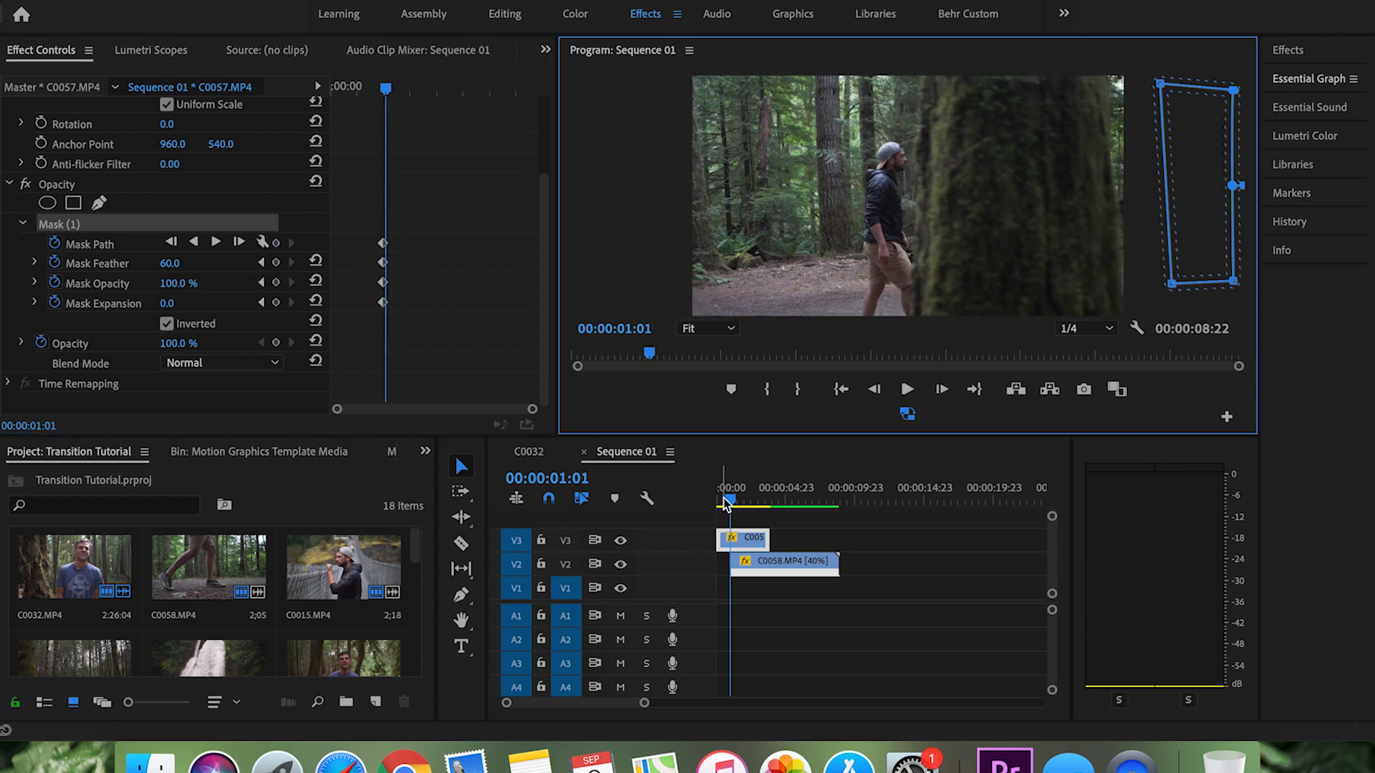
left_click(686, 328)
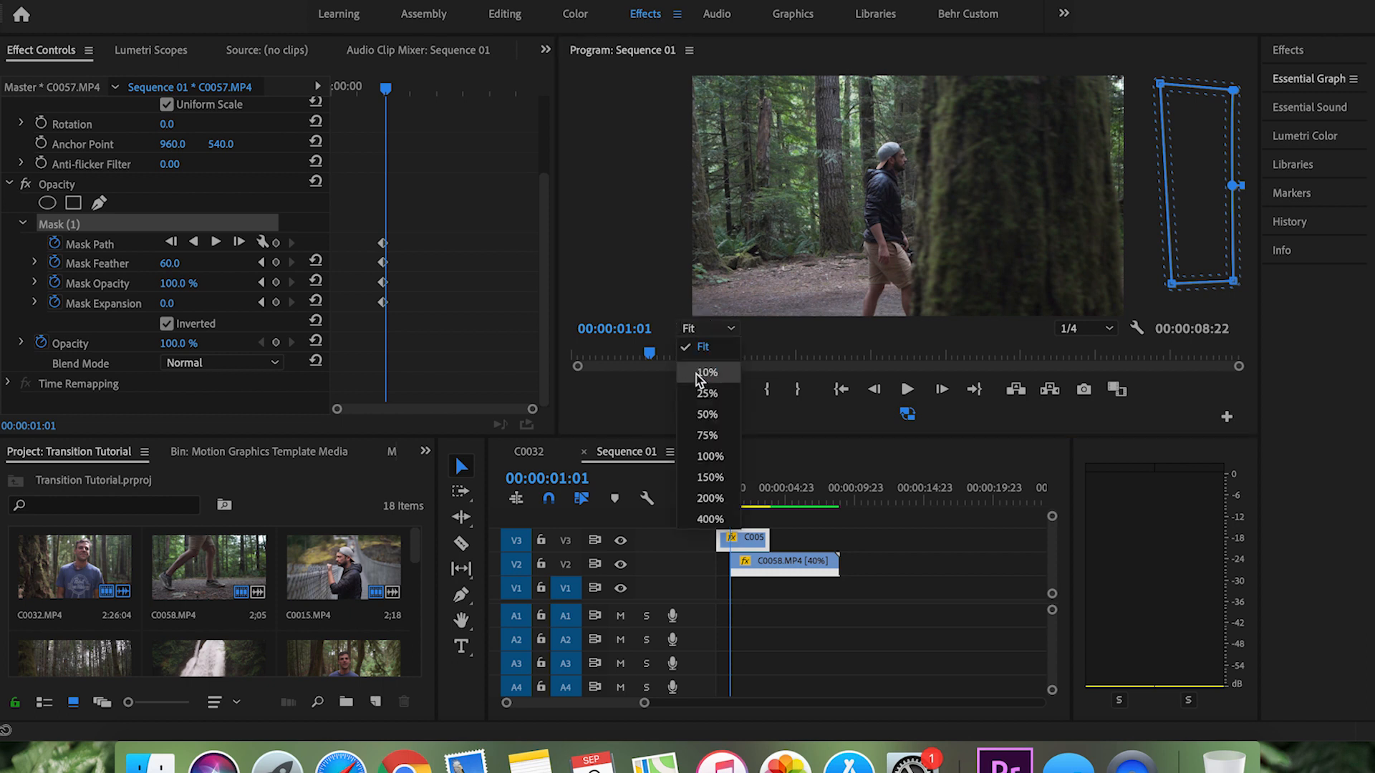
left_click(707, 436)
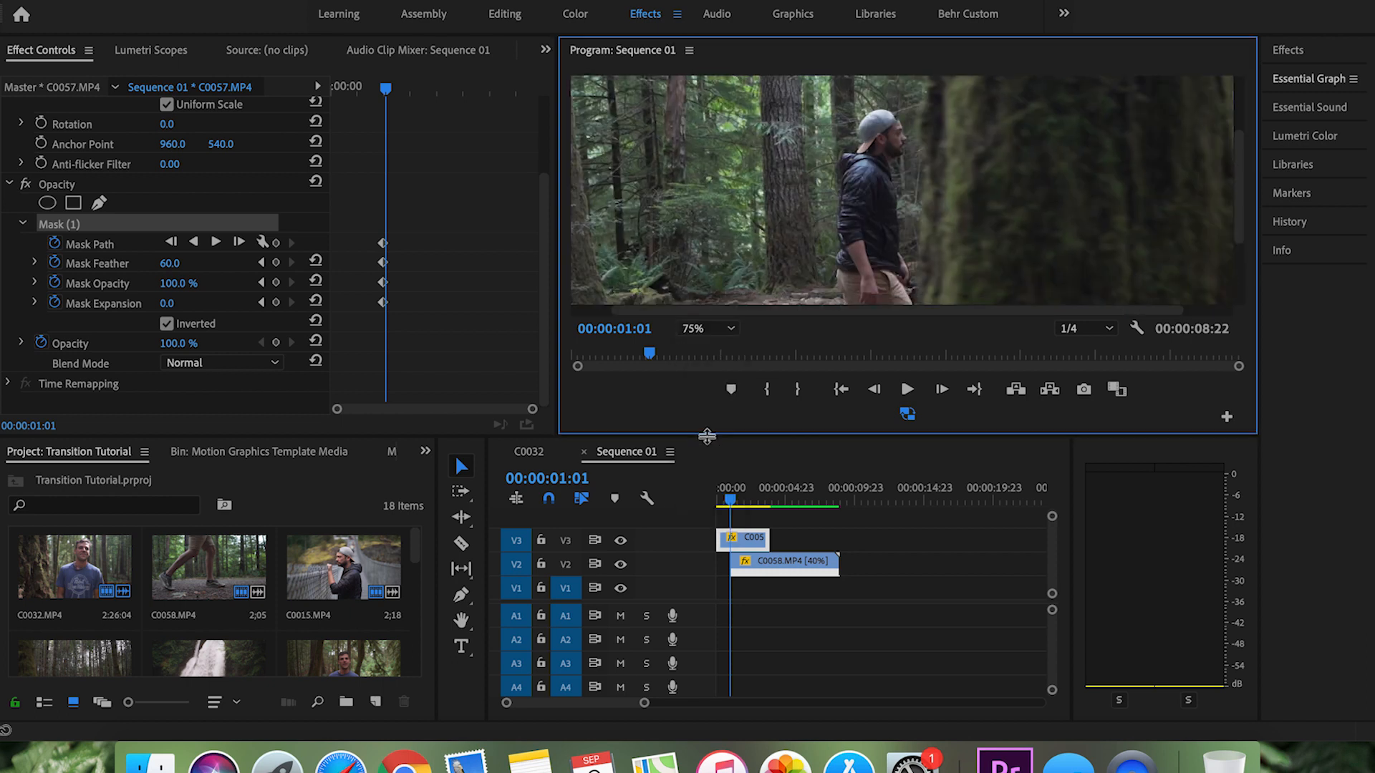
double_click(602, 51)
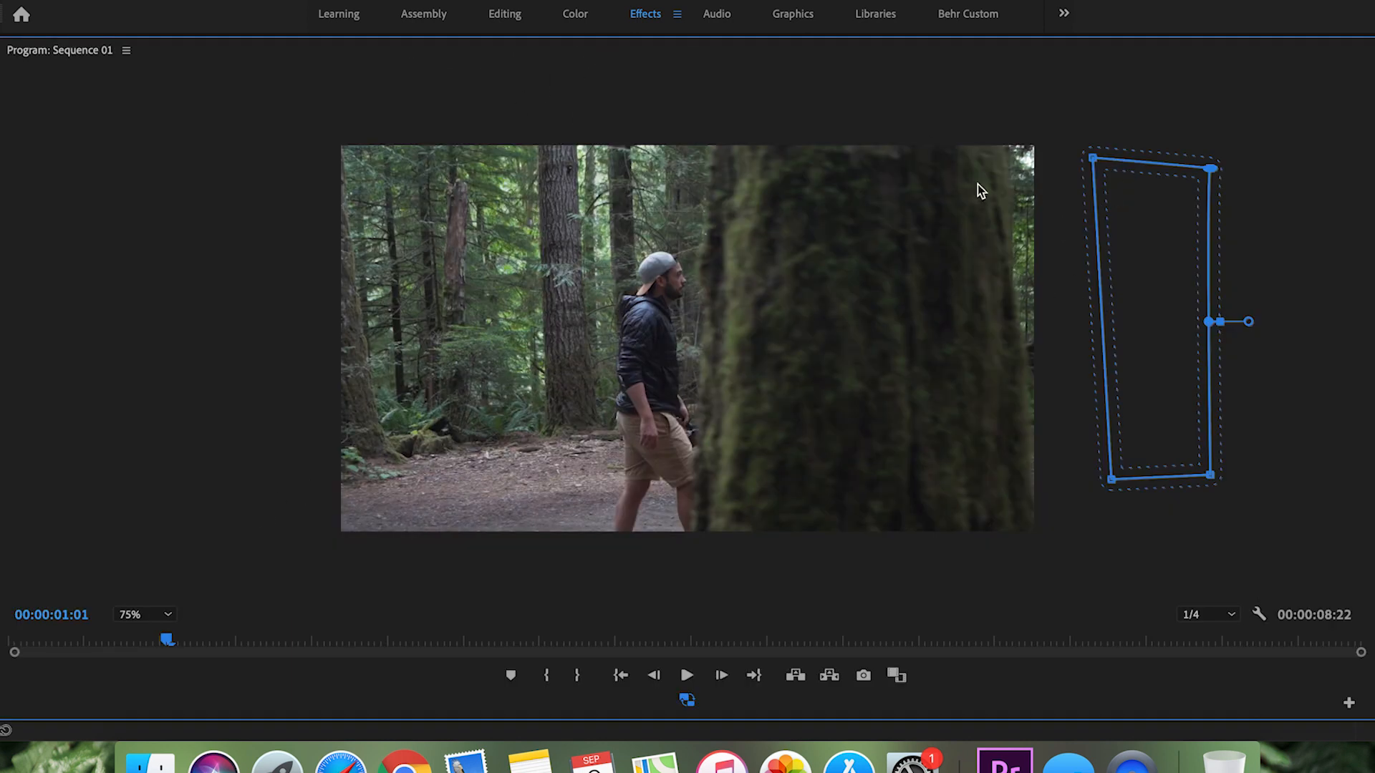
left_click_drag(1098, 161, 1004, 124)
left_click_drag(1112, 475, 1055, 580)
left_click_drag(1210, 172, 1252, 94)
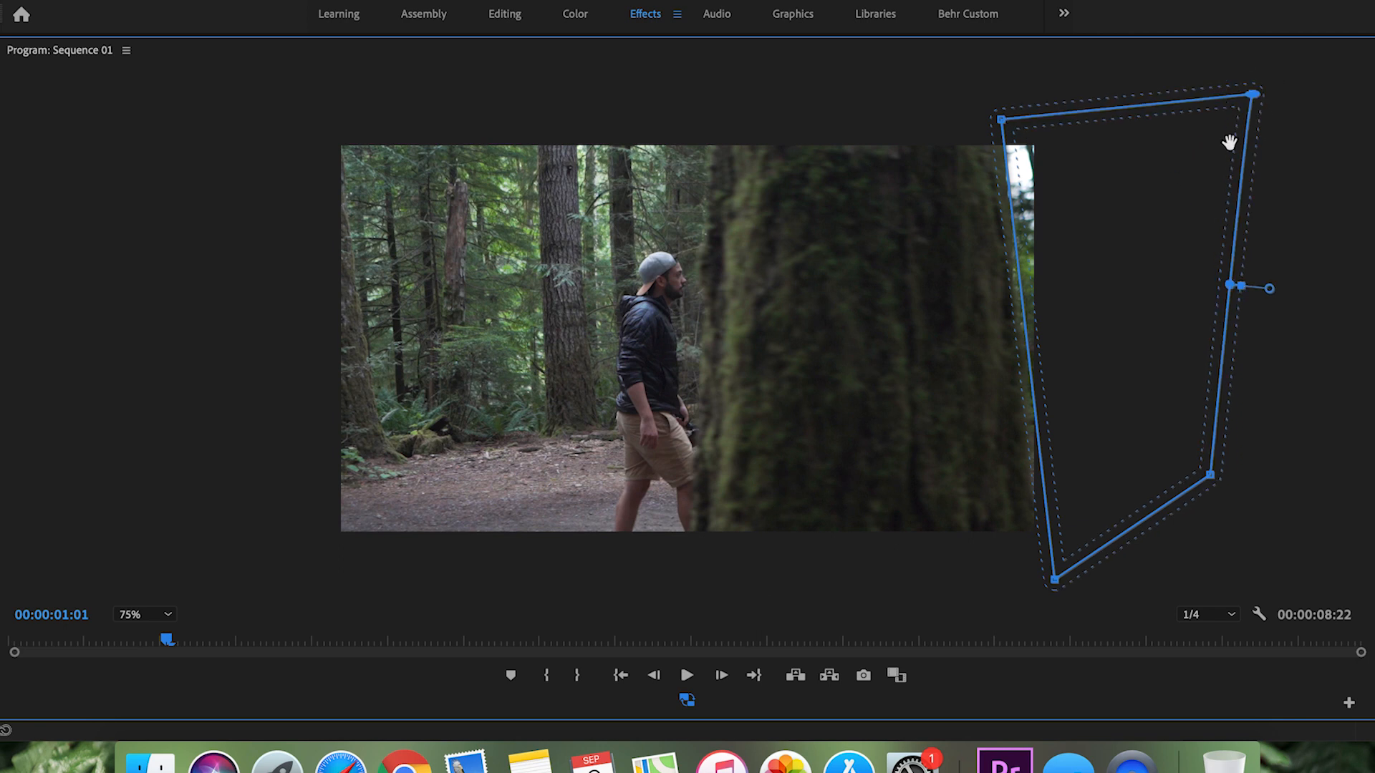
Step: At 00:00:01:02, realign the mask's left corners with the tree's trailing edge and extend the lower-right corner below the frame
left_click(722, 675)
left_click_drag(1001, 121, 977, 118)
left_click_drag(1054, 582, 1014, 588)
left_click_drag(1211, 477, 1250, 578)
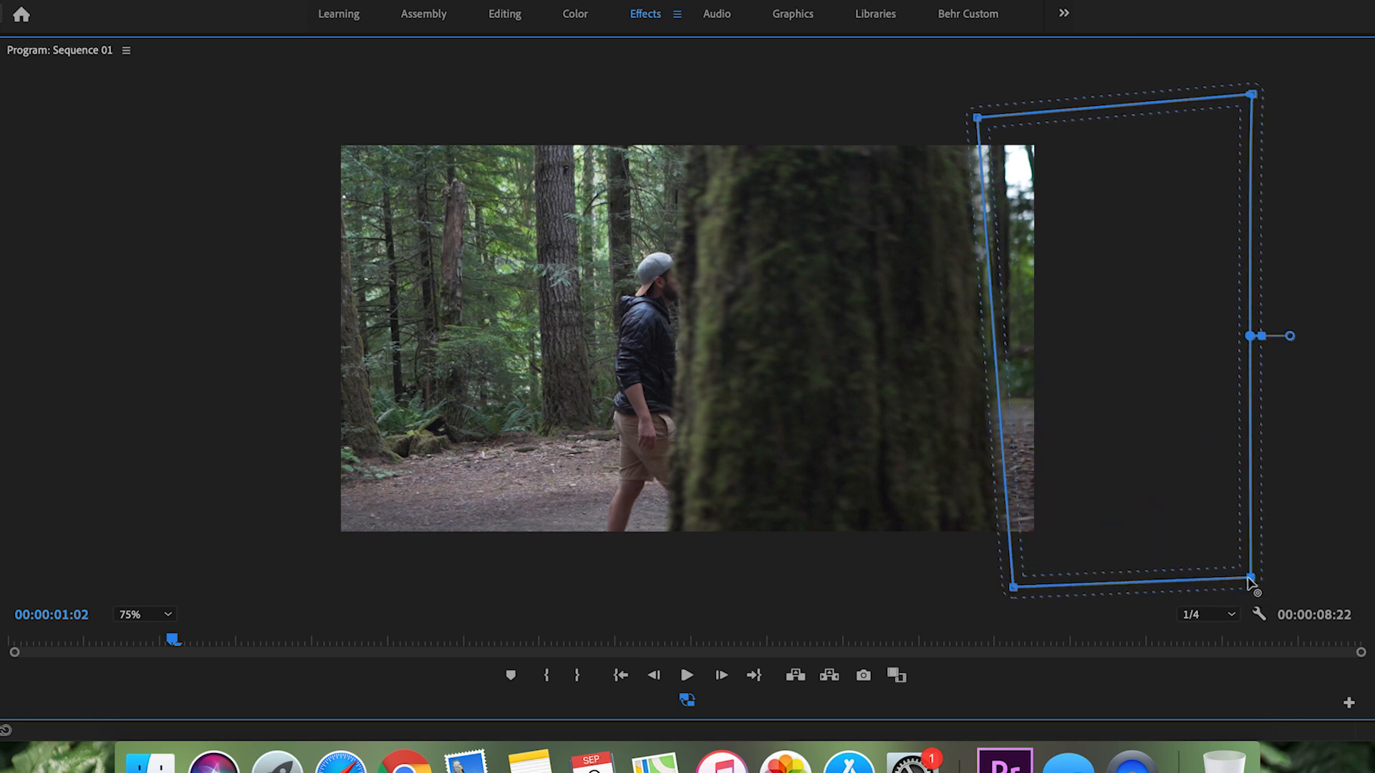
Step: Keyframe the mask's left corners along the tree's trailing edge at 00:00:01:03 and 00:00:01:04
left_click(721, 673)
left_click_drag(978, 117, 938, 110)
left_click_drag(1013, 587, 980, 588)
left_click(719, 674)
left_click_drag(938, 111, 926, 108)
left_click_drag(981, 589, 949, 587)
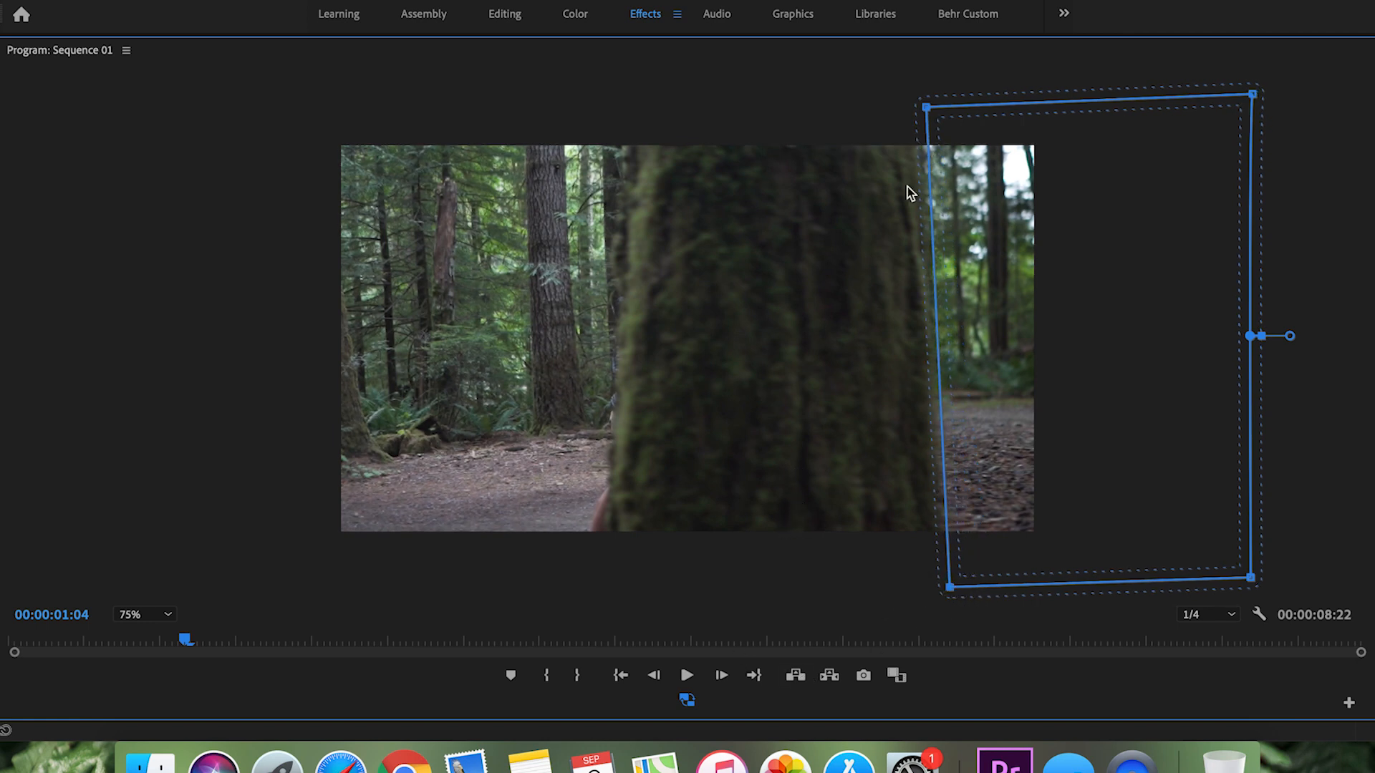
left_click_drag(923, 106, 918, 107)
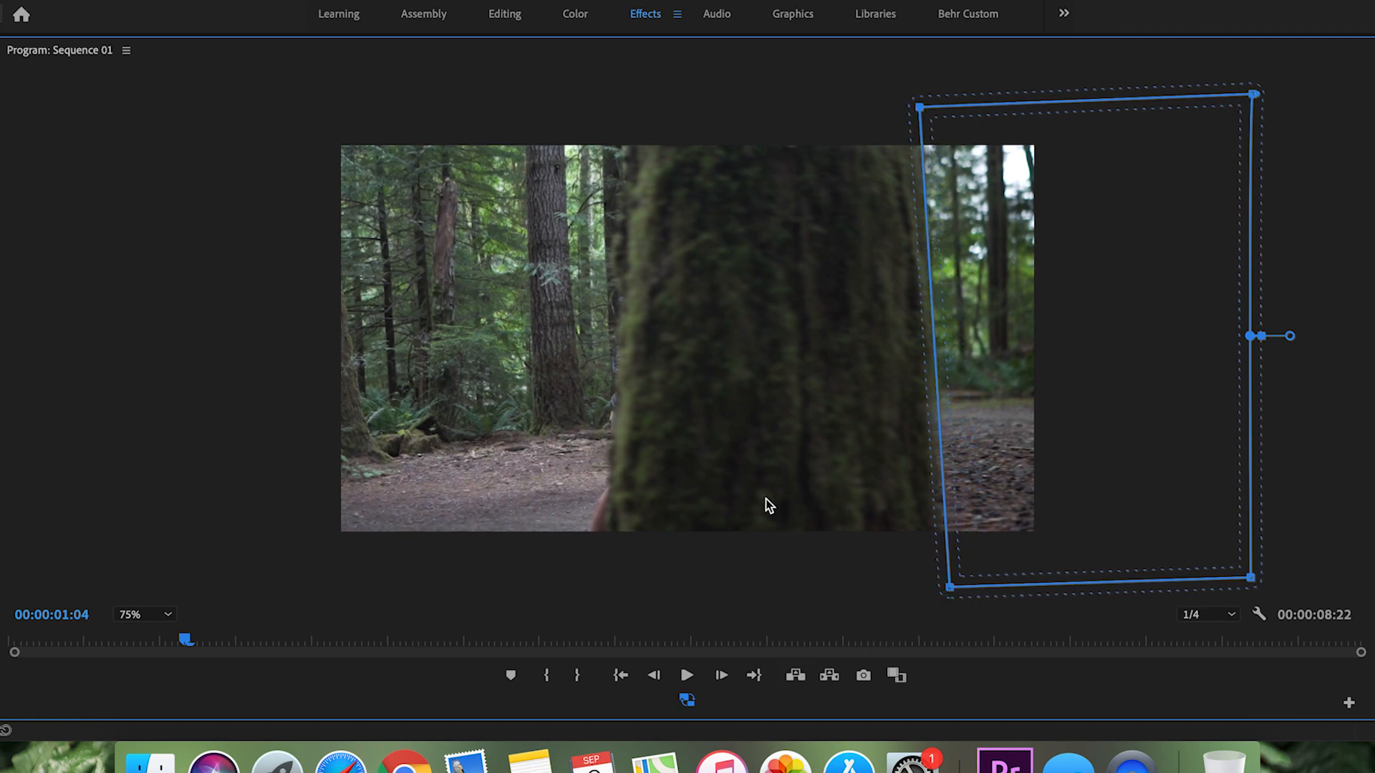
Step: Continue keyframing the mask along the tree's trailing edge frame by frame up to 00:00:01:08
left_click(720, 686)
left_click_drag(950, 587, 906, 587)
left_click(721, 681)
left_click(720, 680)
left_click_drag(853, 106, 817, 109)
Step: Shift the whole mask along with the tree frame by frame up to 00:00:01:14, keeping its right side outside the frame
left_click(720, 680)
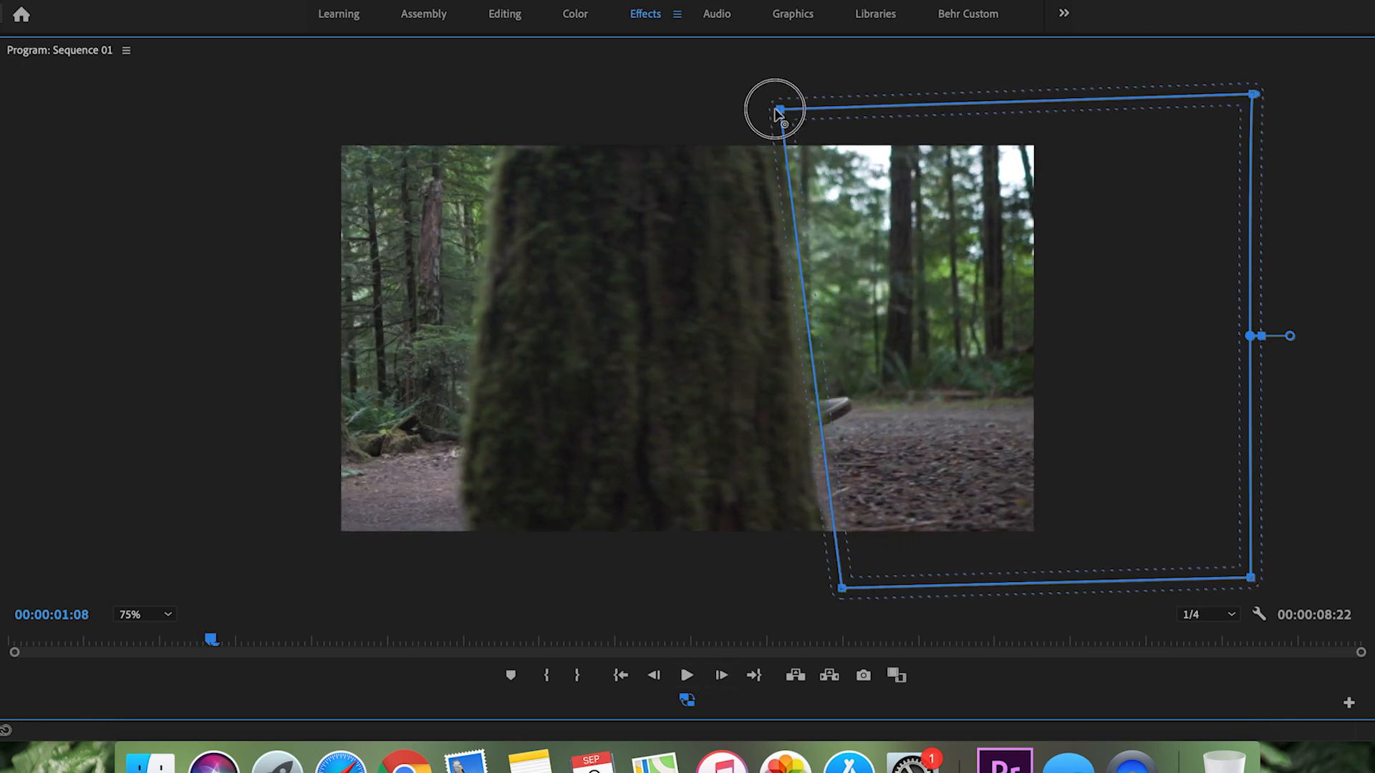
left_click(721, 680)
left_click_drag(875, 210, 849, 209)
left_click(721, 678)
left_click_drag(835, 286, 798, 290)
left_click_drag(798, 366, 761, 368)
left_click_drag(1148, 580, 1228, 580)
left_click(720, 677)
left_click_drag(823, 396, 785, 395)
left_click(721, 678)
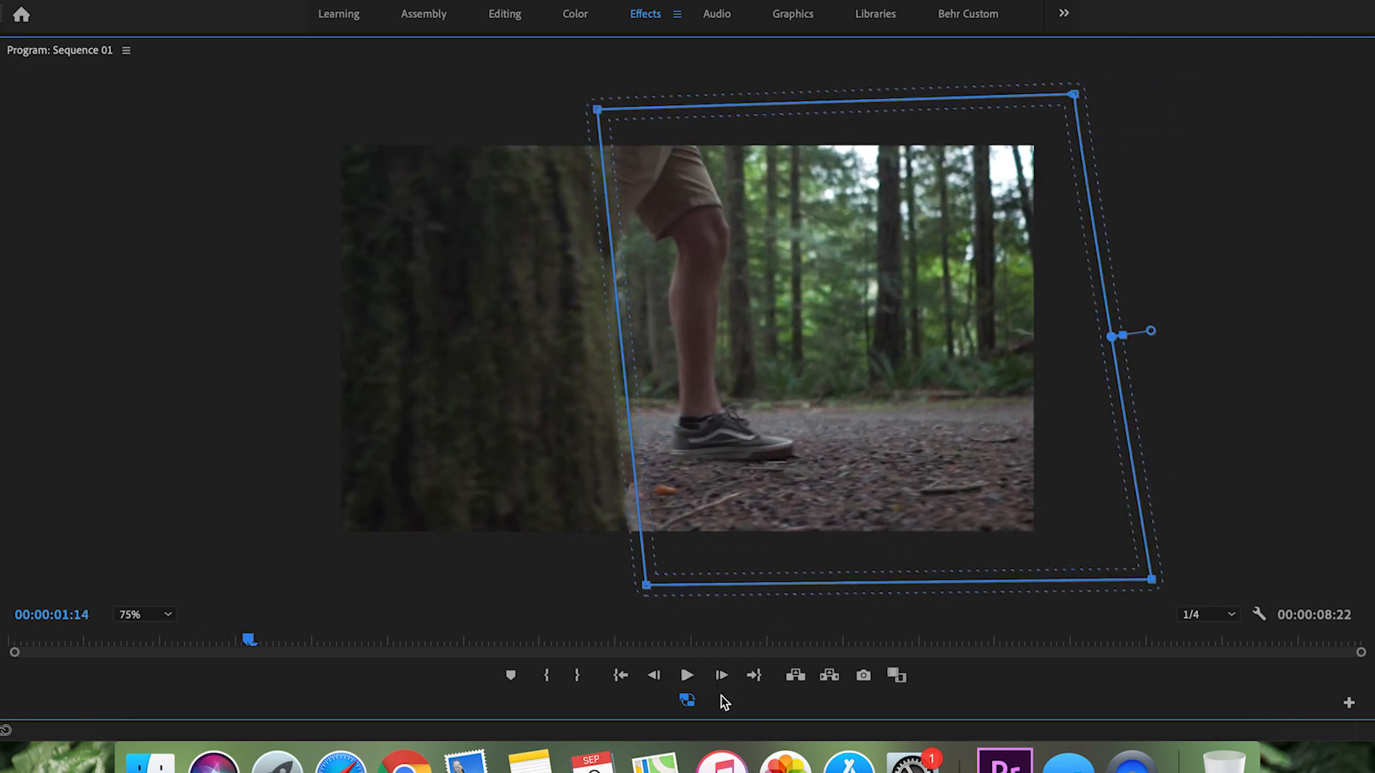
Step: Extend the mask's right corners farther outward and keep shifting it with the tree up to 00:00:01:22
left_click_drag(1038, 94, 1318, 110)
left_click_drag(1115, 577, 1282, 575)
key("Right")
left_click_drag(644, 524, 604, 525)
key("Right")
key("Right")
left_click_drag(742, 456, 700, 457)
key("Right")
key("Right")
left_click_drag(700, 402, 644, 406)
key("Right")
key("Right")
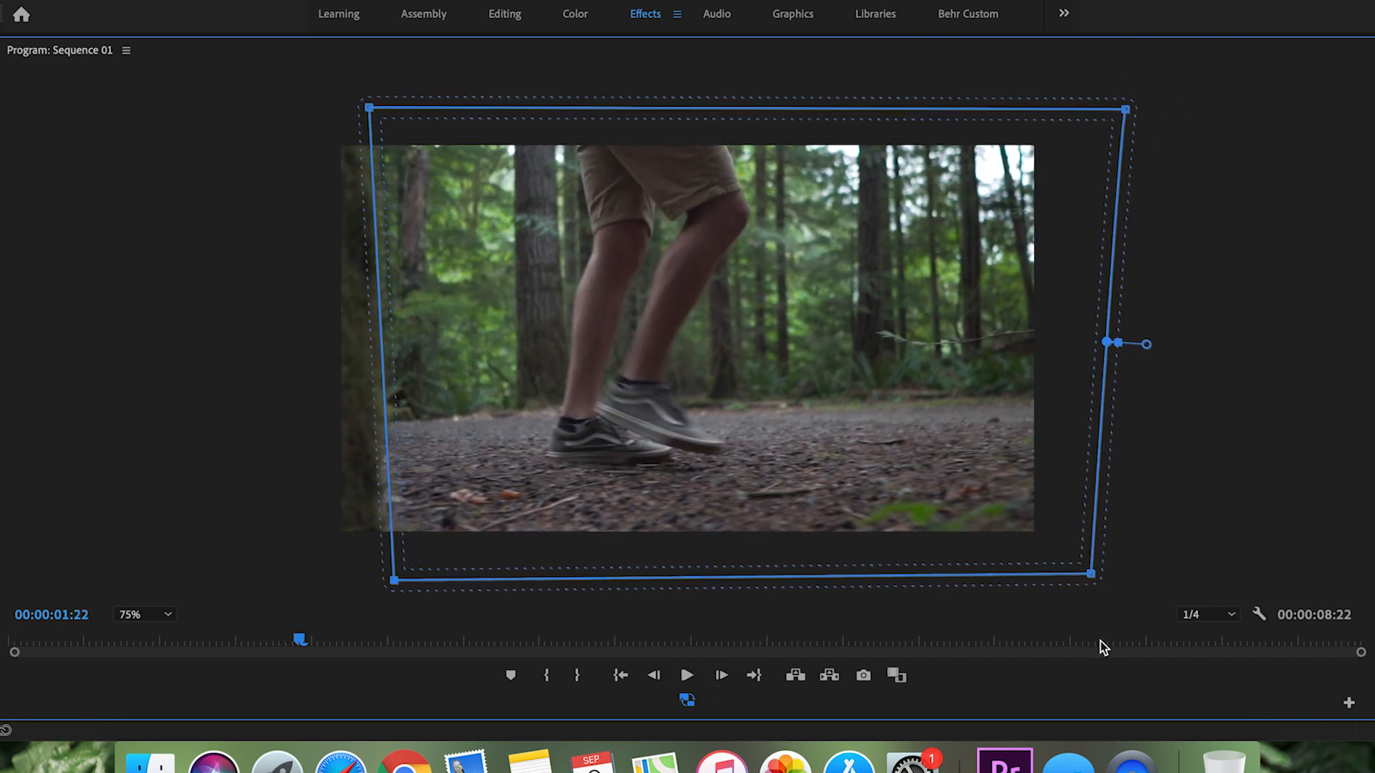
left_click_drag(1092, 575, 1134, 575)
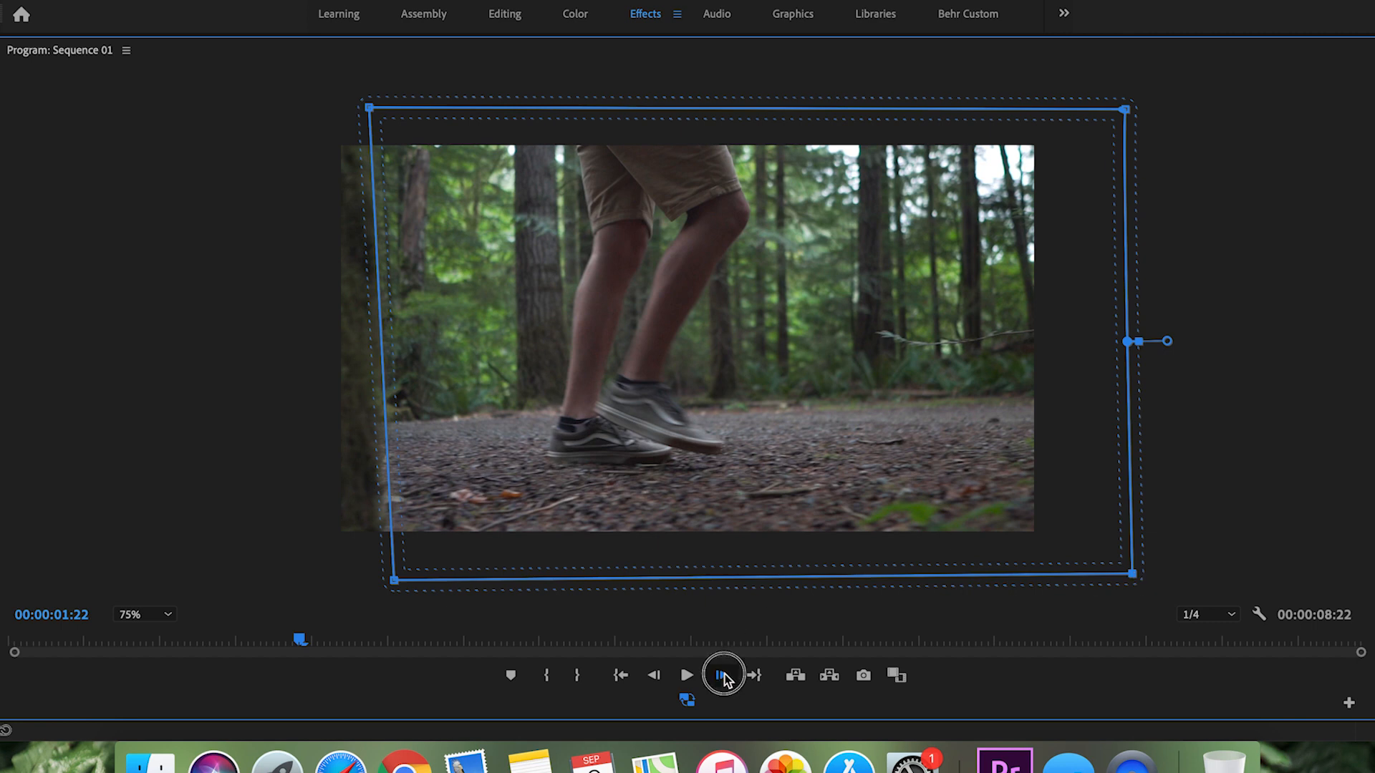
Step: Move the mask over frames 00:00:01:23 and 00:00:02:00 until its left side lies completely outside the picture
left_click(722, 676)
left_click_drag(606, 352, 568, 344)
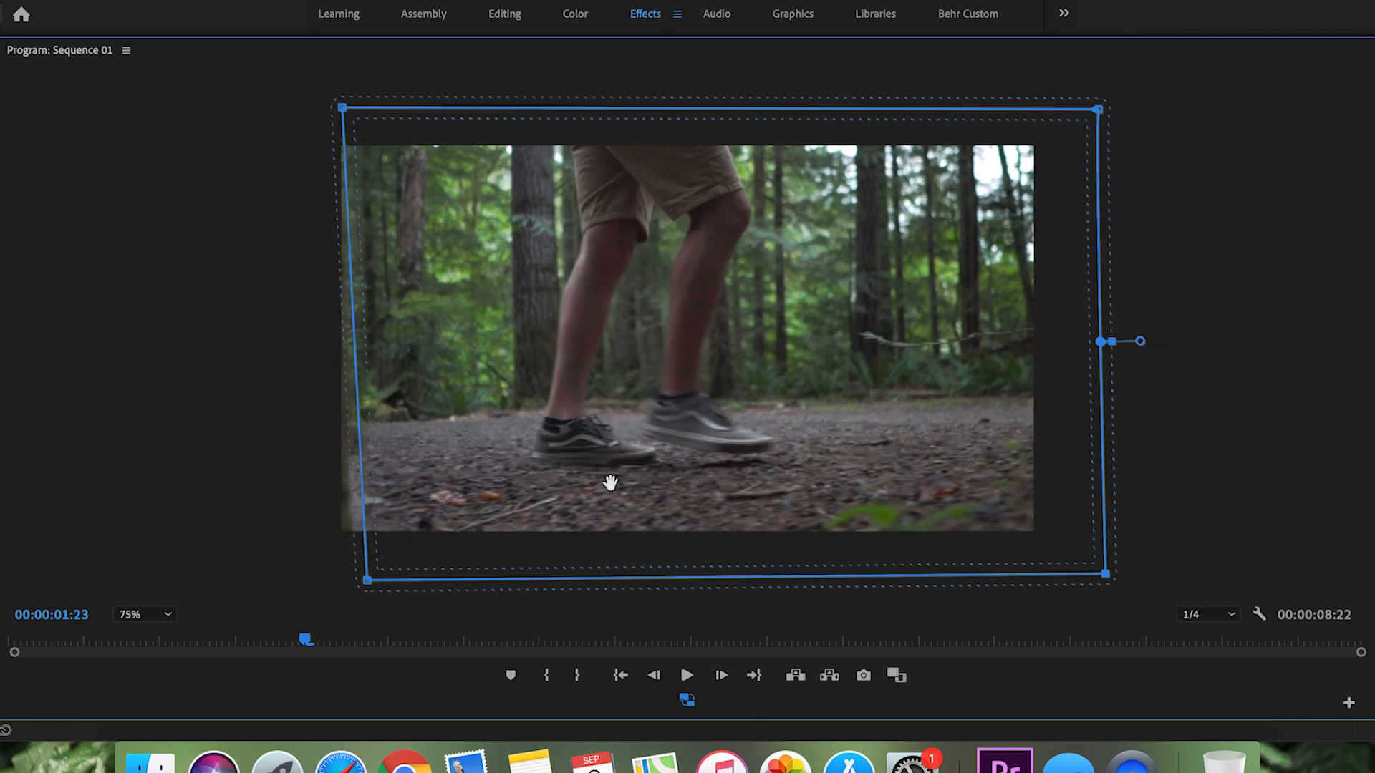
left_click(722, 676)
left_click_drag(688, 399, 648, 394)
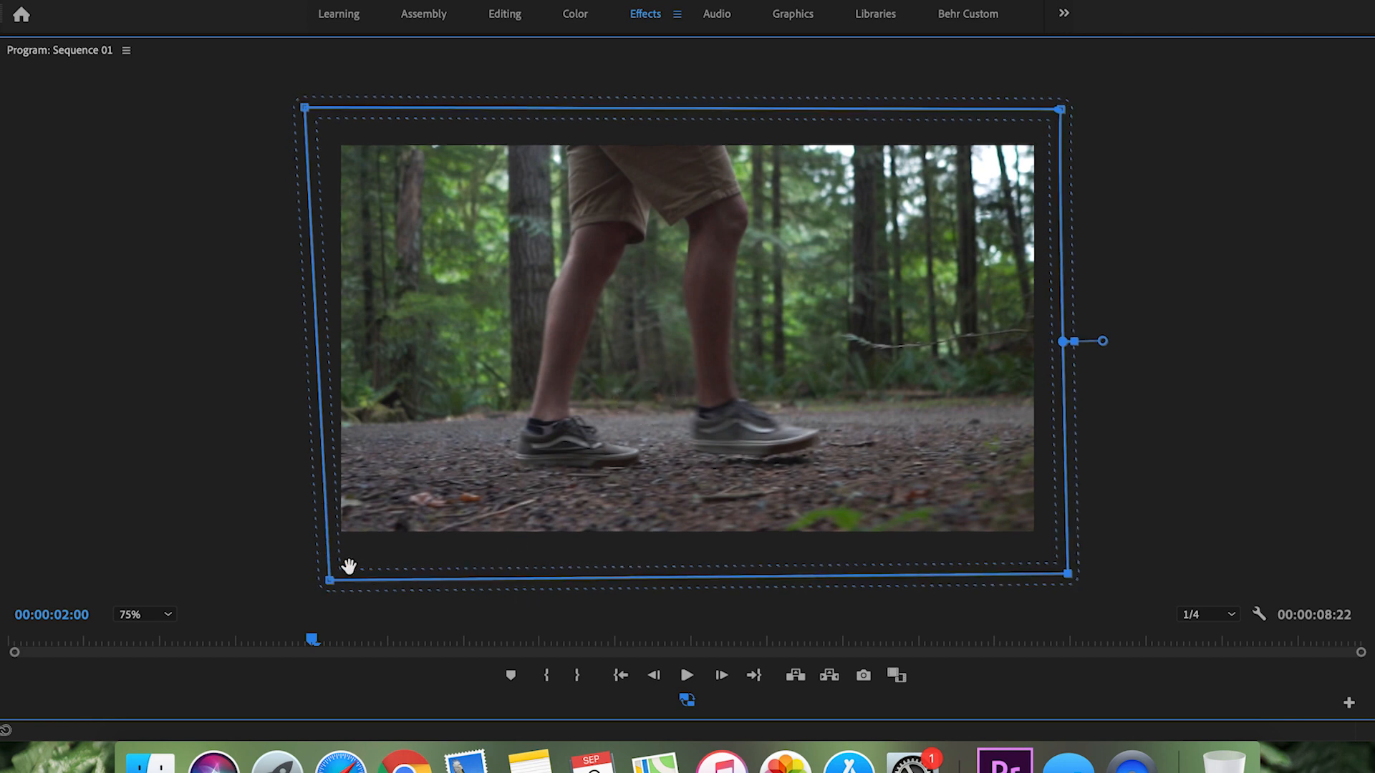
left_click_drag(330, 580, 311, 581)
left_click(722, 675)
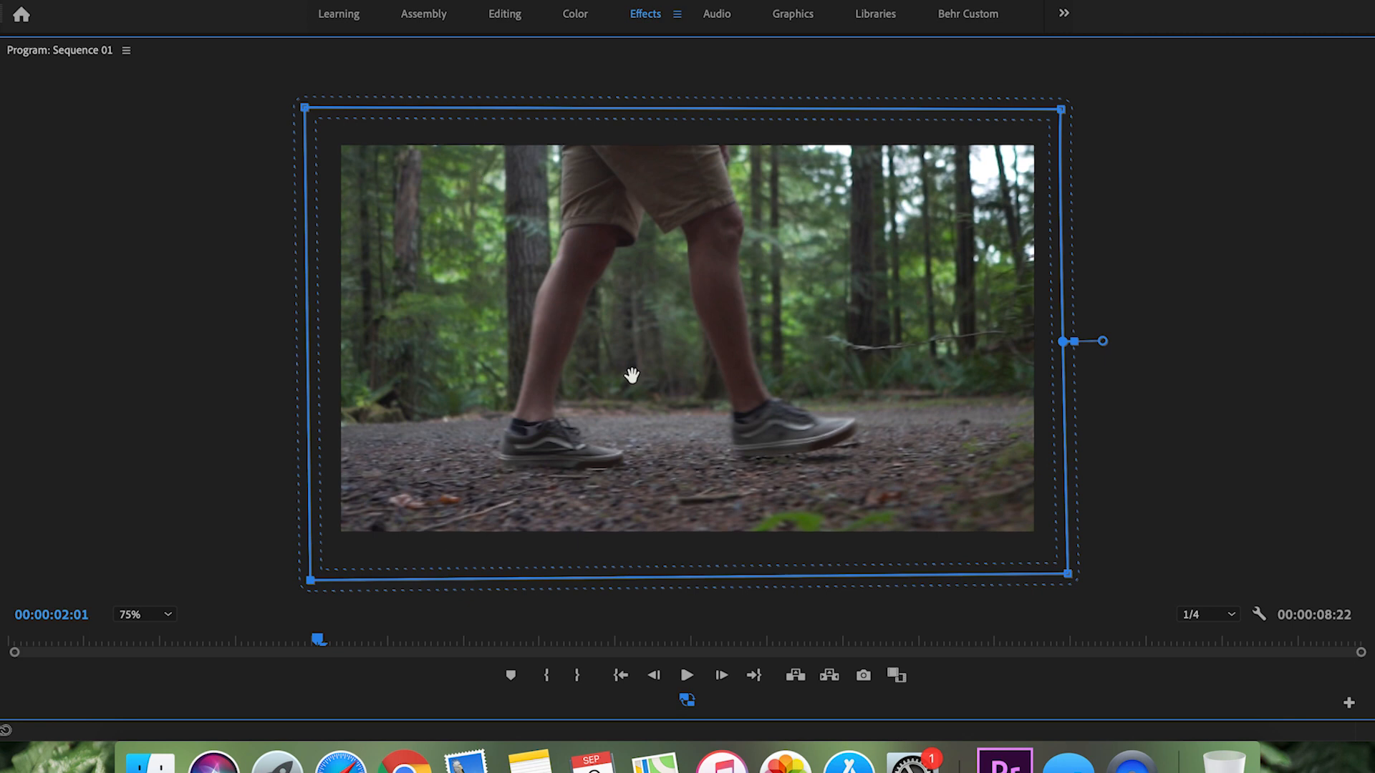
Step: Return the program monitor to its normal size at Fit and trim the end of C0057.MP4 to 00:00:02:01
double_click(35, 51)
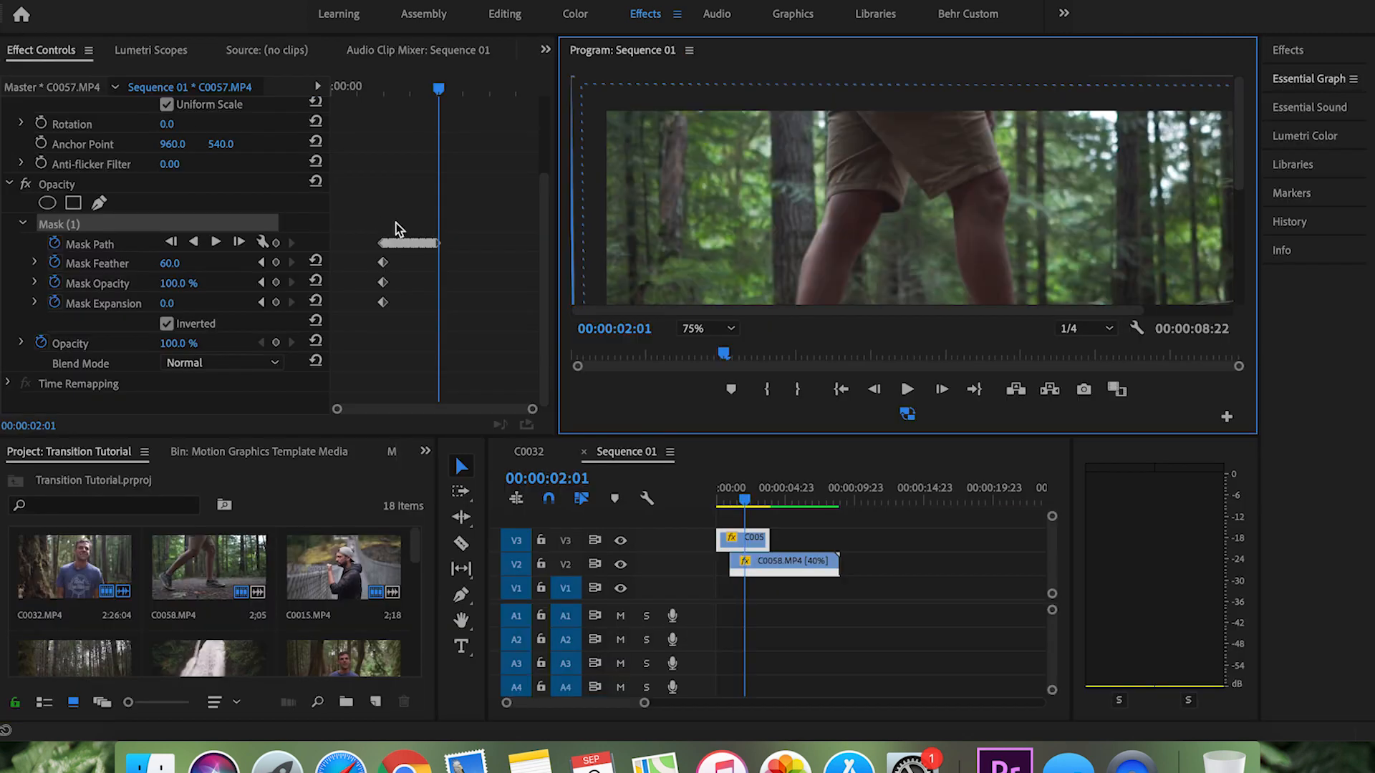
left_click(731, 328)
left_click(708, 344)
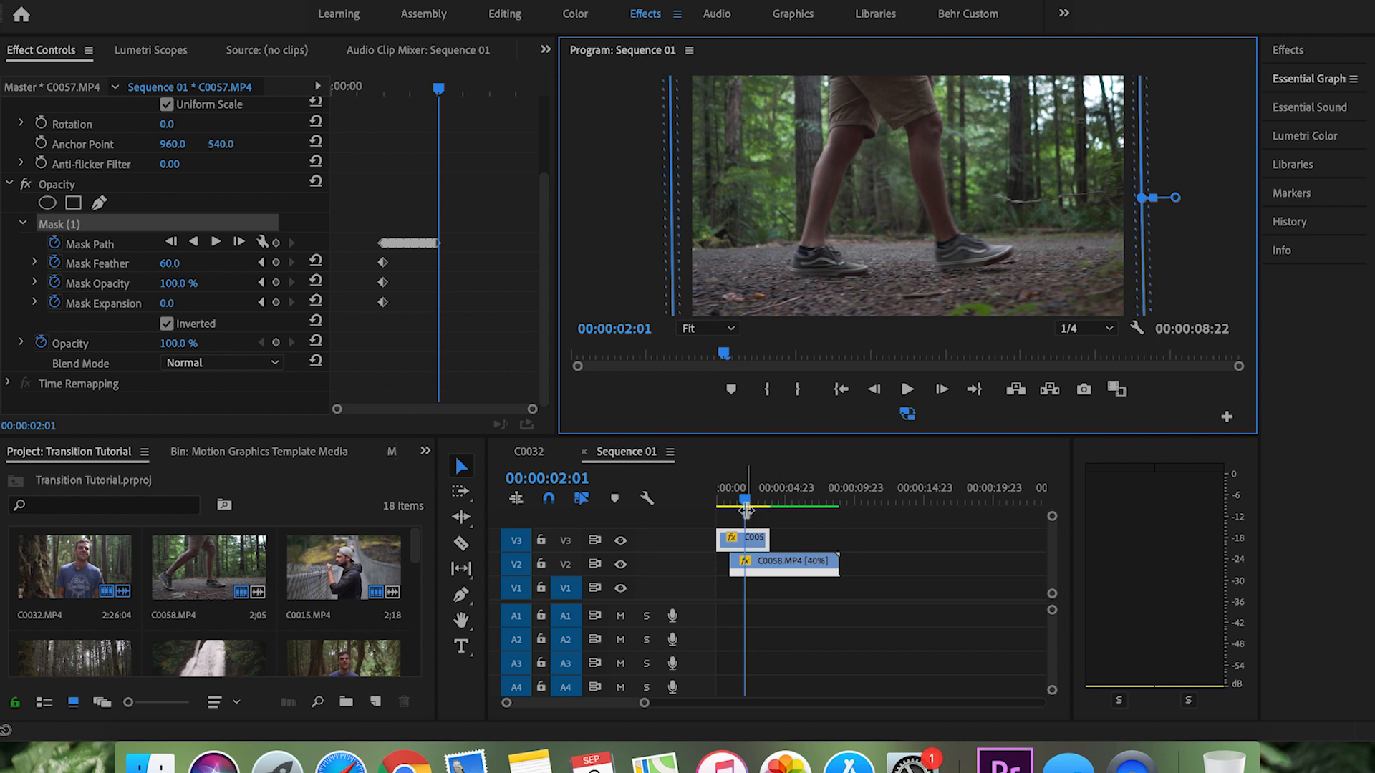
left_click_drag(765, 539, 703, 491)
Step: Play the masked transition and trim the end of C0058.MP4 on V2 to 00:00:03:03
key("space")
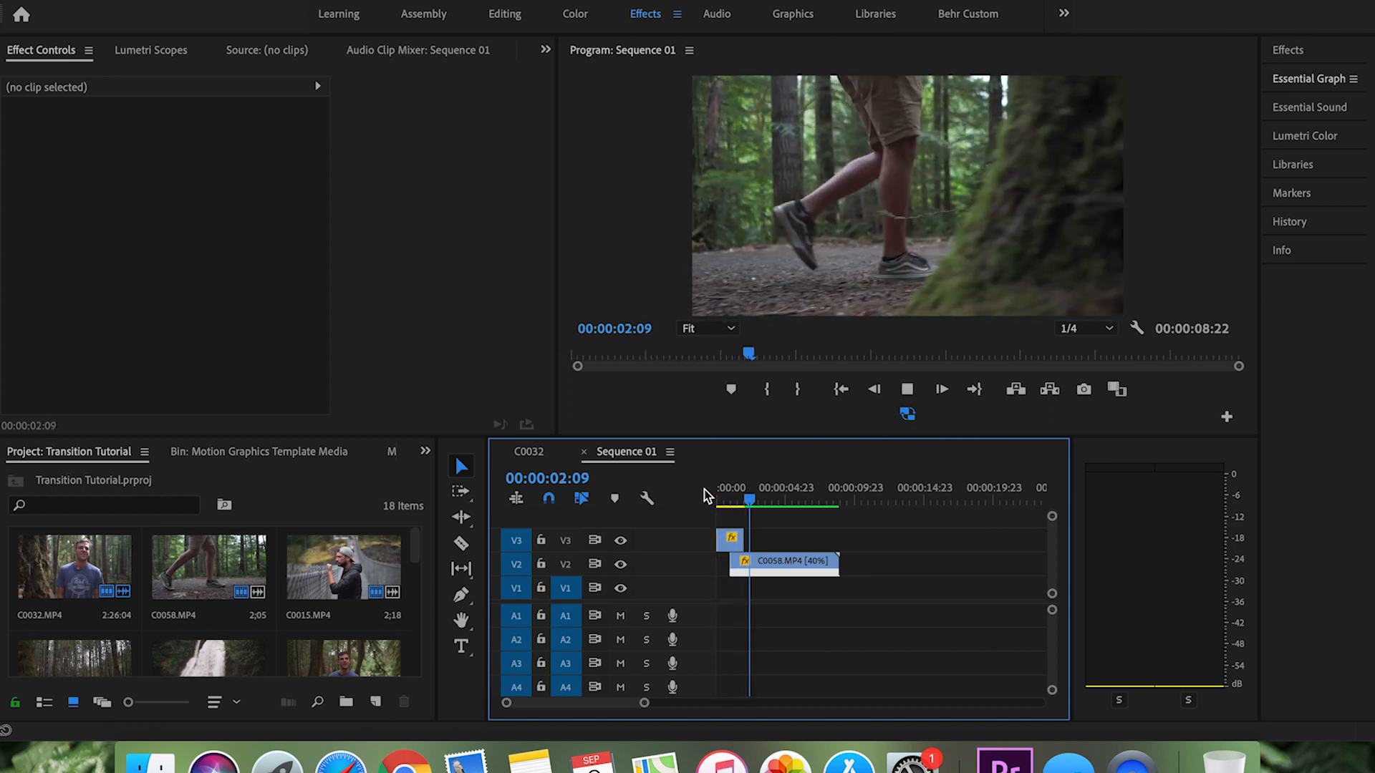
key("space")
left_click_drag(834, 565, 744, 562)
Step: Replay the finished tree-wipe transition repeatedly from the start of the sequence to check it
left_click_drag(725, 496, 699, 492)
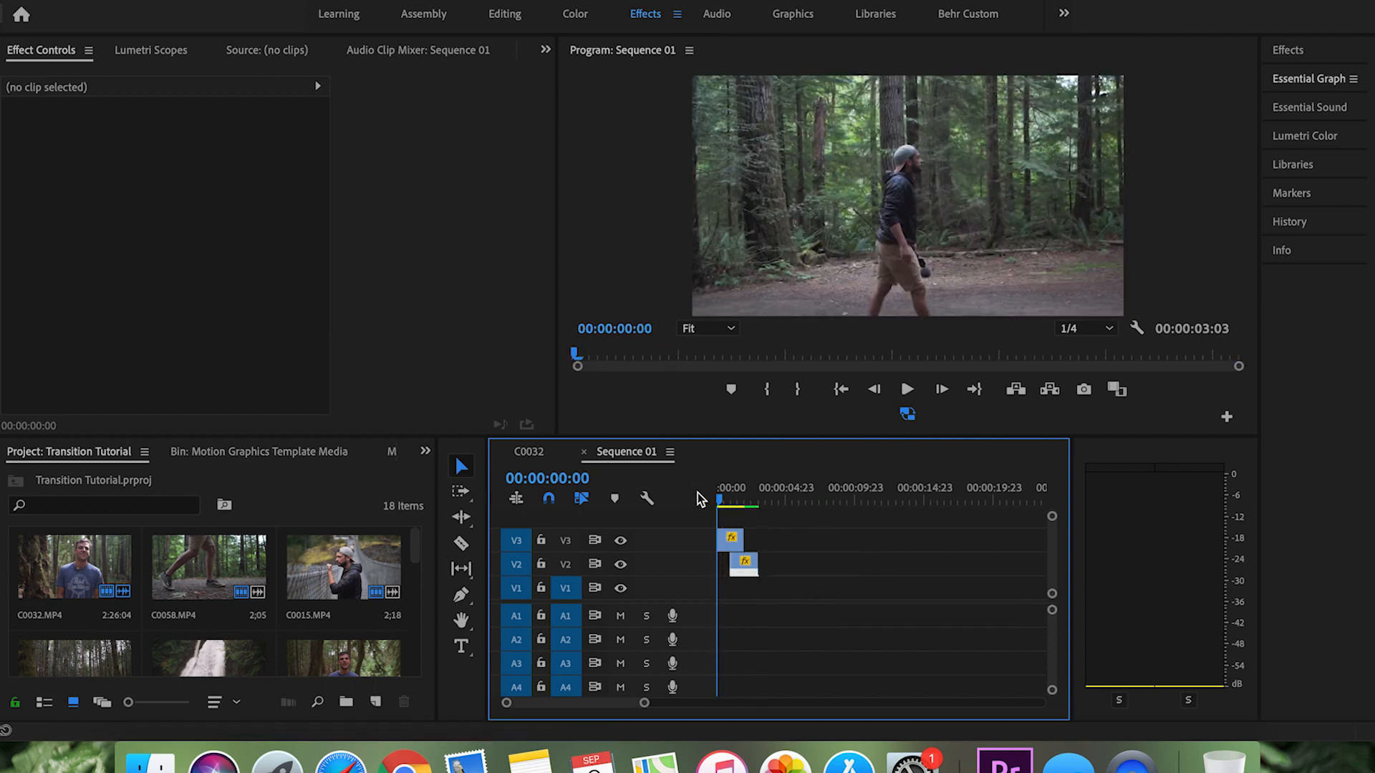
key("space")
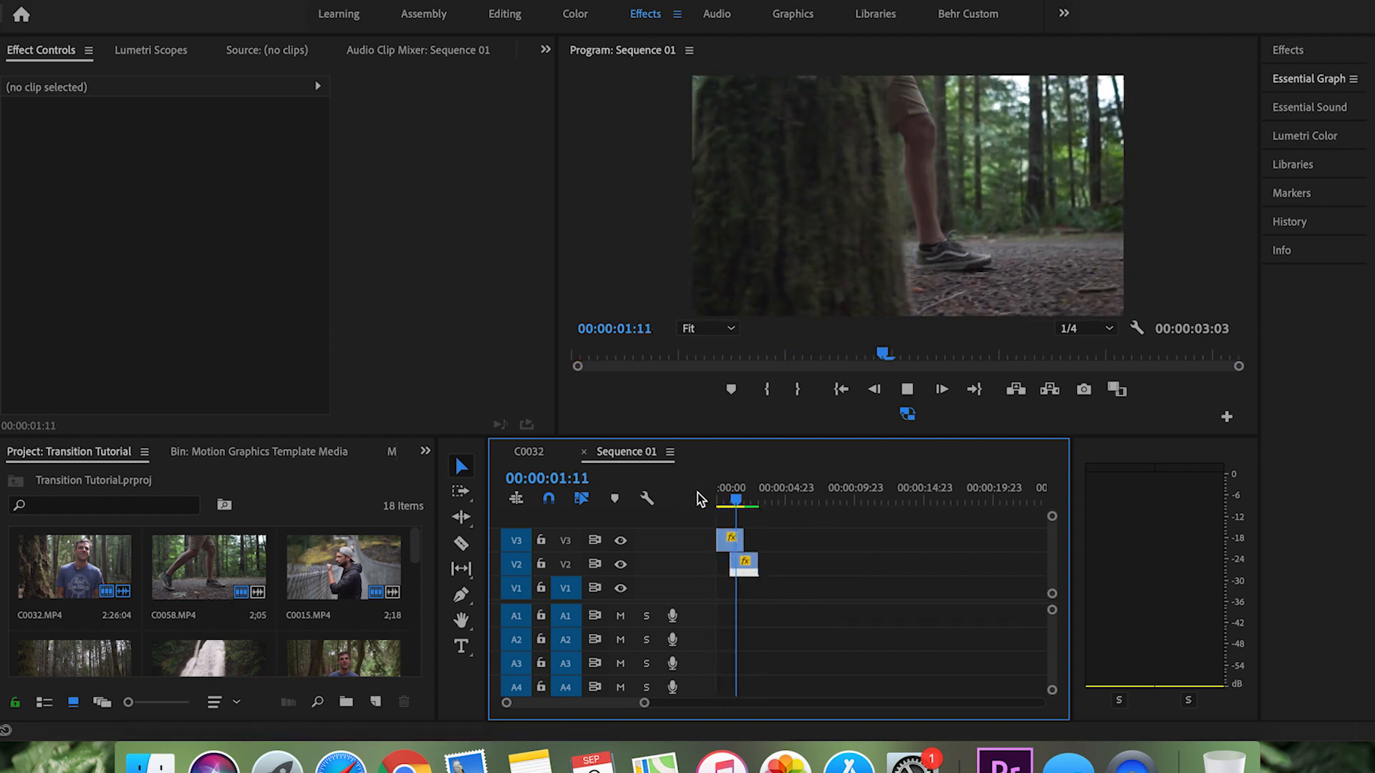
key("Up")
key("Up")
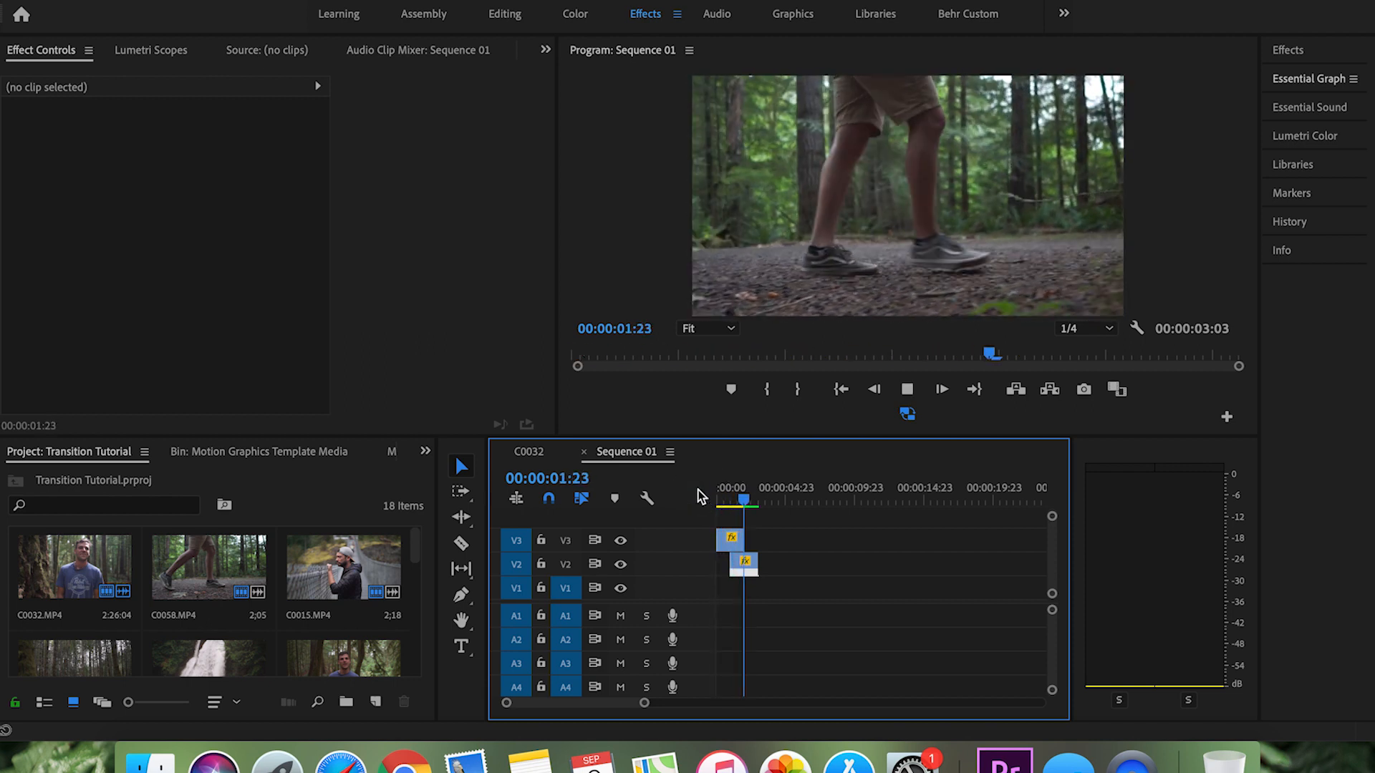
key("Up")
key("Up")
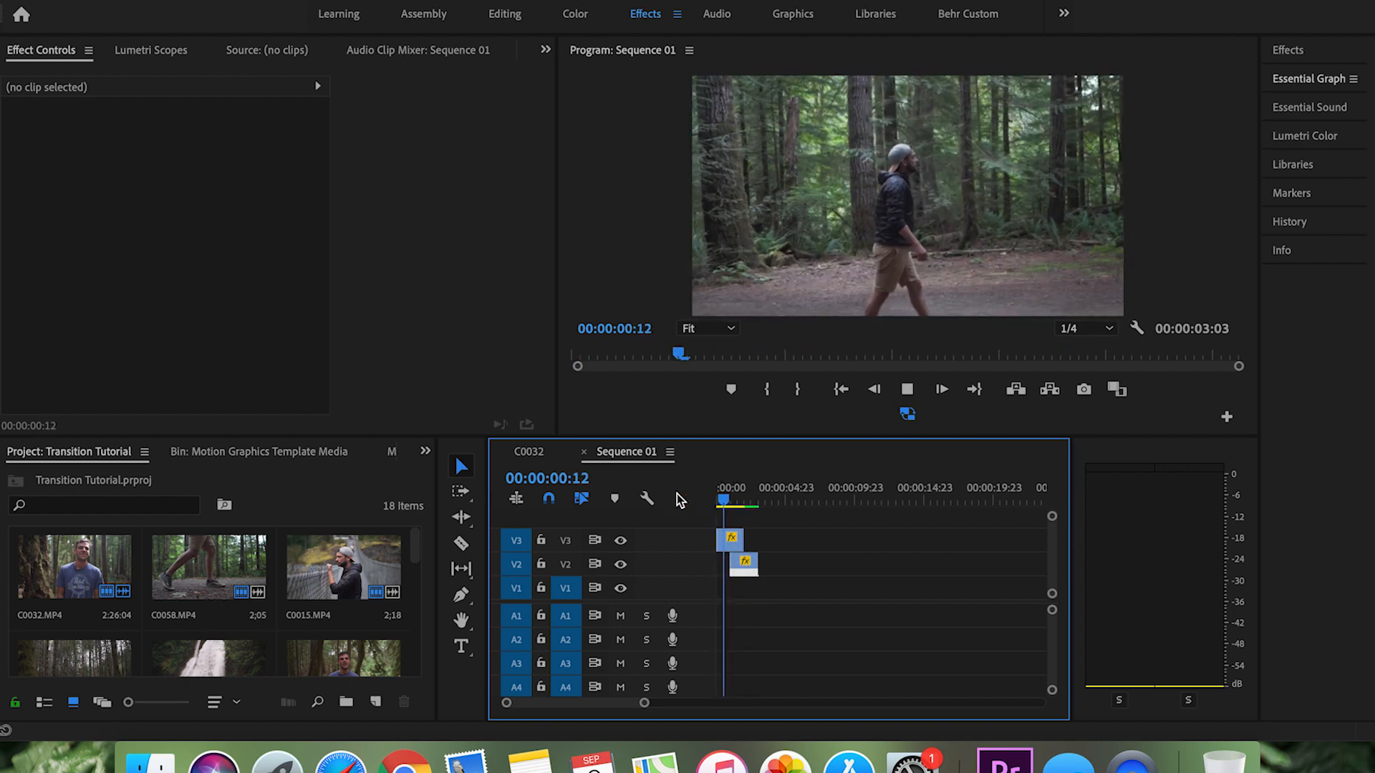